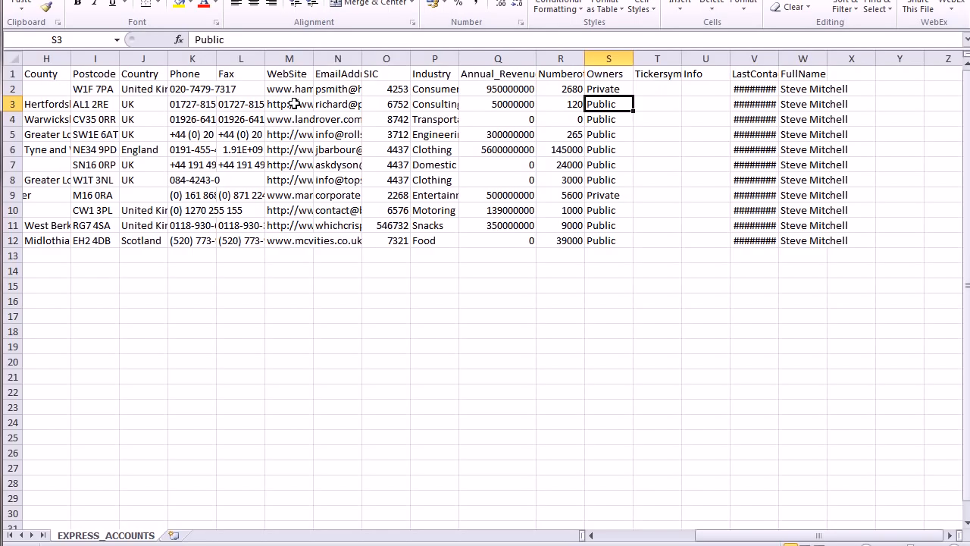
Leave Excel's EXPRESS_ACCOUNTS sheet for Informatica Cloud's Data Synchronization task list
click(294, 104)
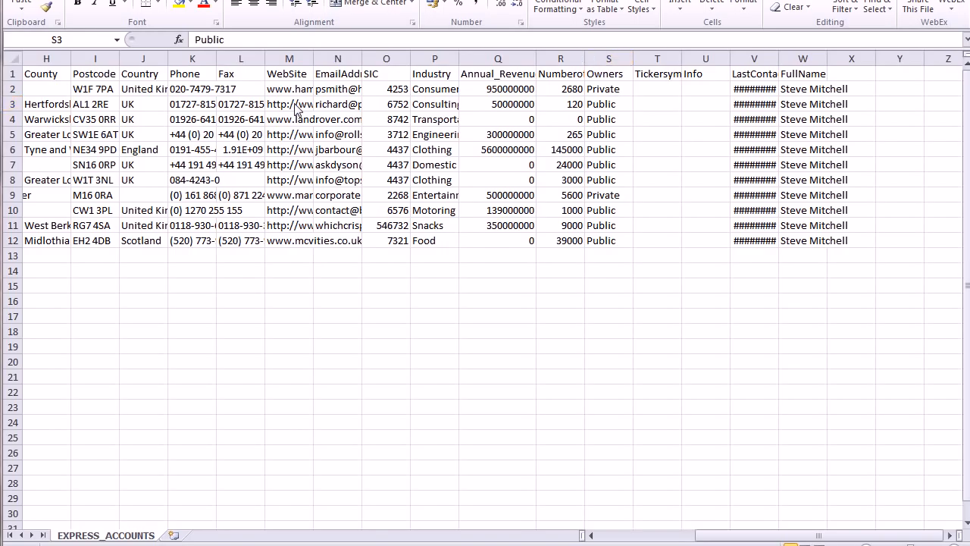
key(alt+Tab)
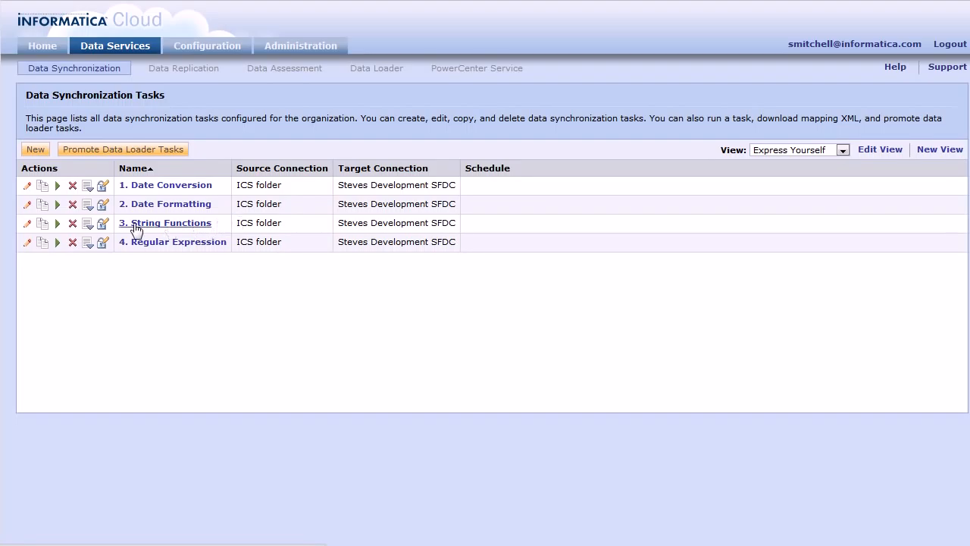
In the 3. String Functions task's field mapping, select String_CONCAT_result__c to reveal its source fields
click(169, 224)
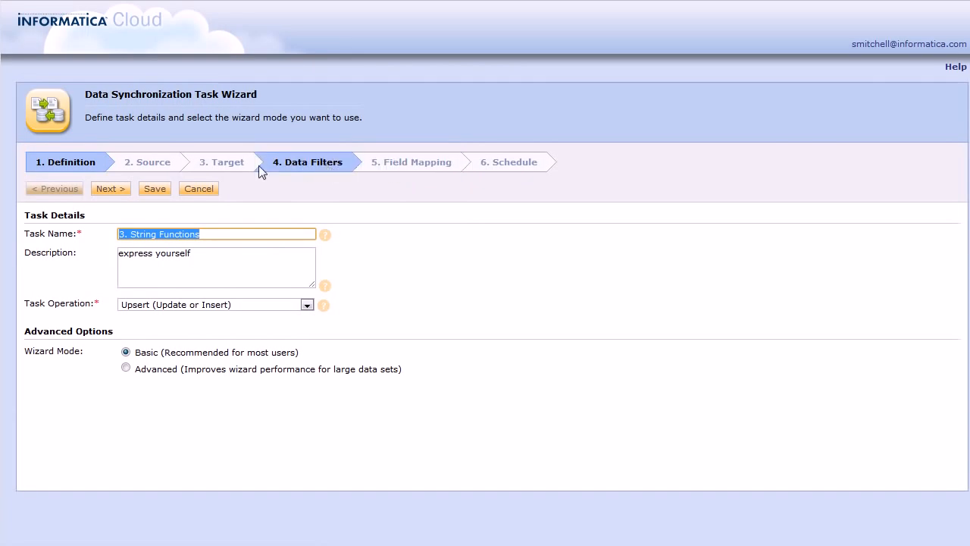
click(388, 166)
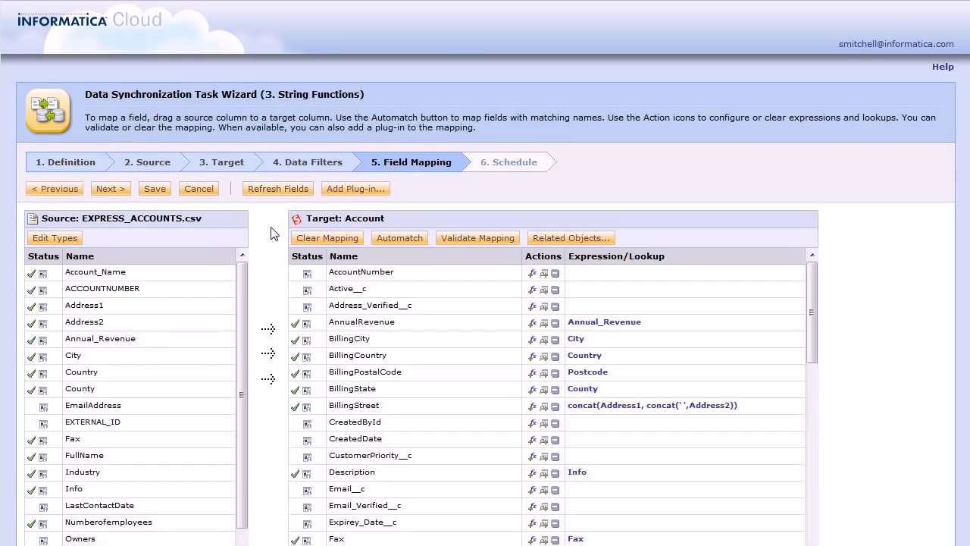
scroll(274, 233, down, 1)
scroll(530, 379, down, 10)
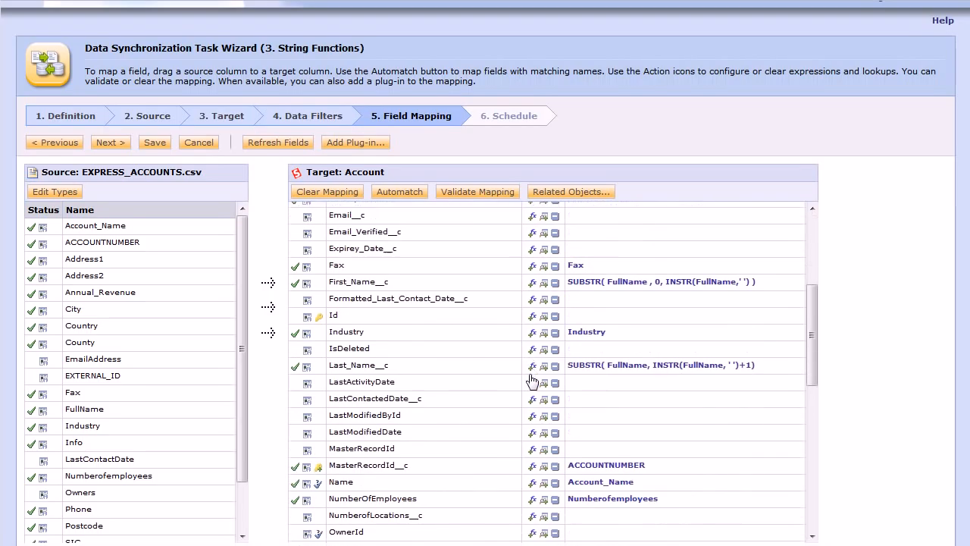
scroll(485, 355, down, 4)
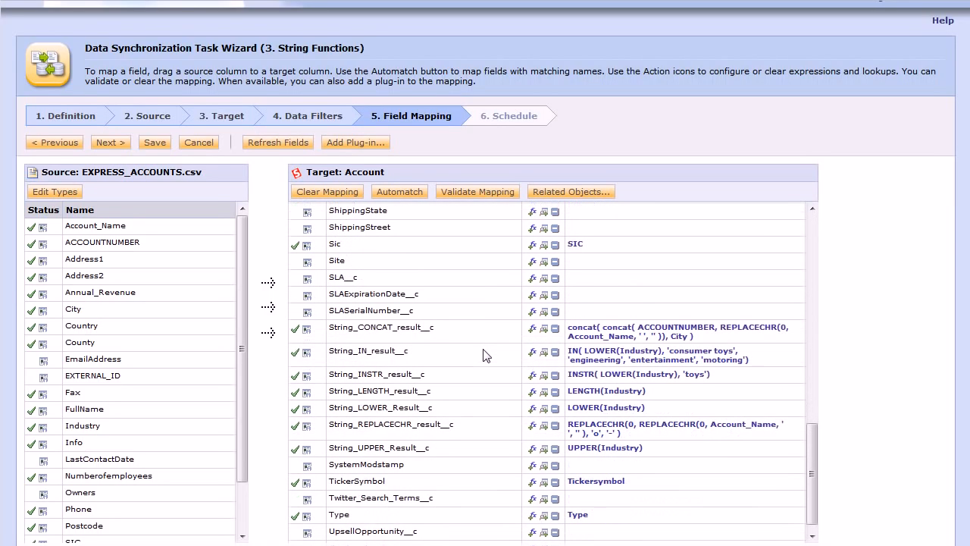
click(430, 319)
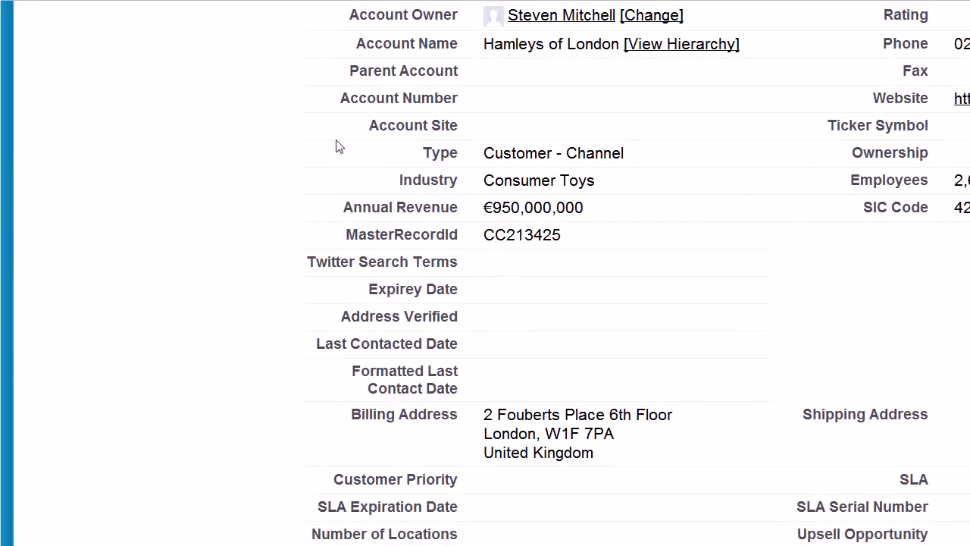
scroll(559, 193, down, 5)
scroll(559, 199, down, 3)
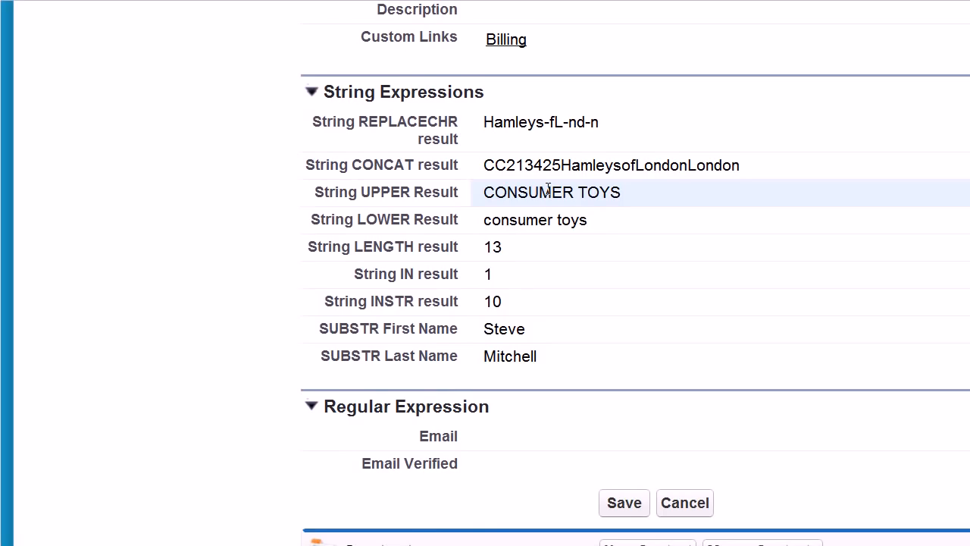
drag(360, 126, 460, 122)
click(364, 124)
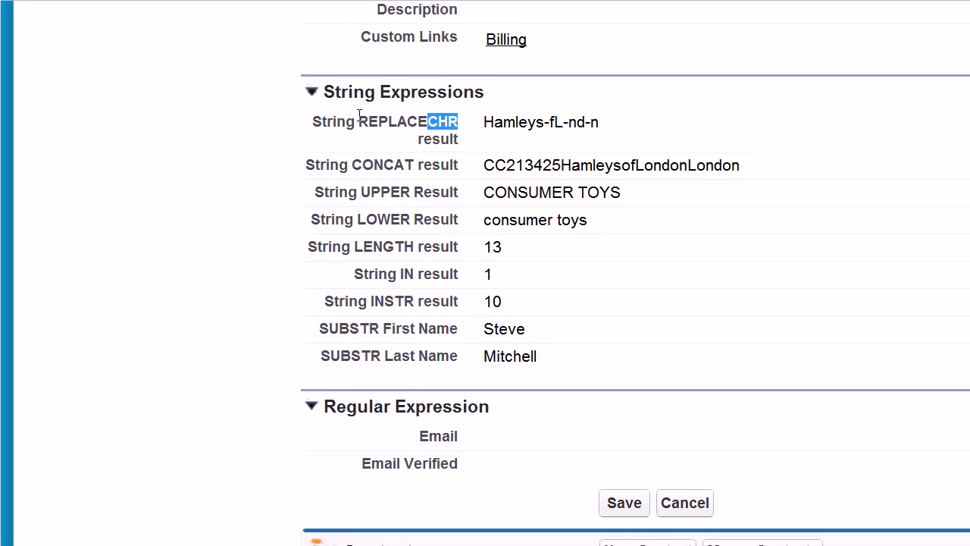
drag(484, 121, 606, 122)
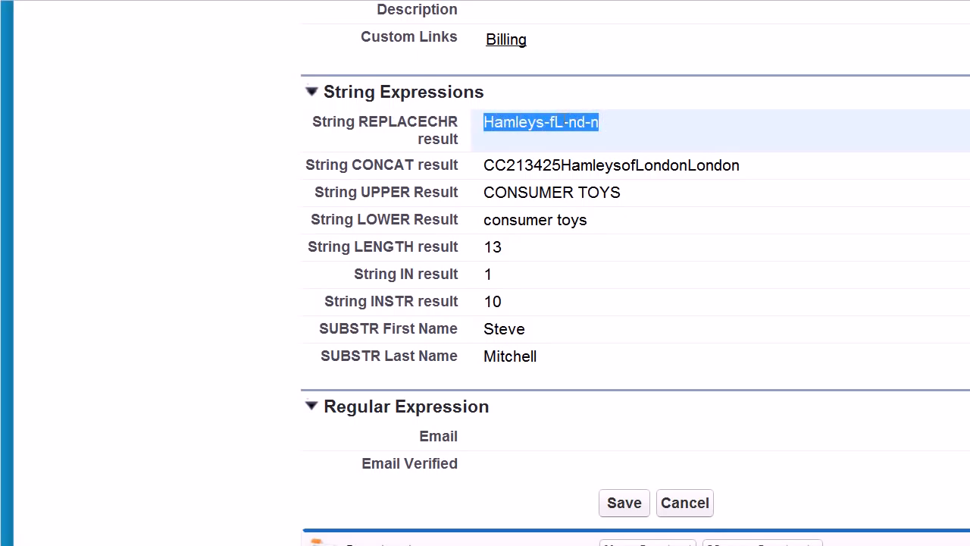
scroll(559, 220, up, 12)
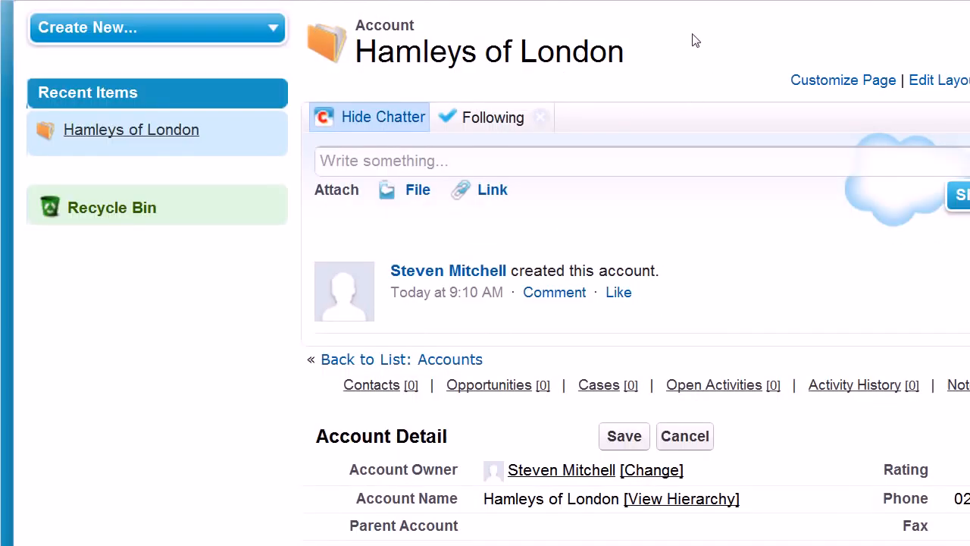
scroll(624, 57, down, 13)
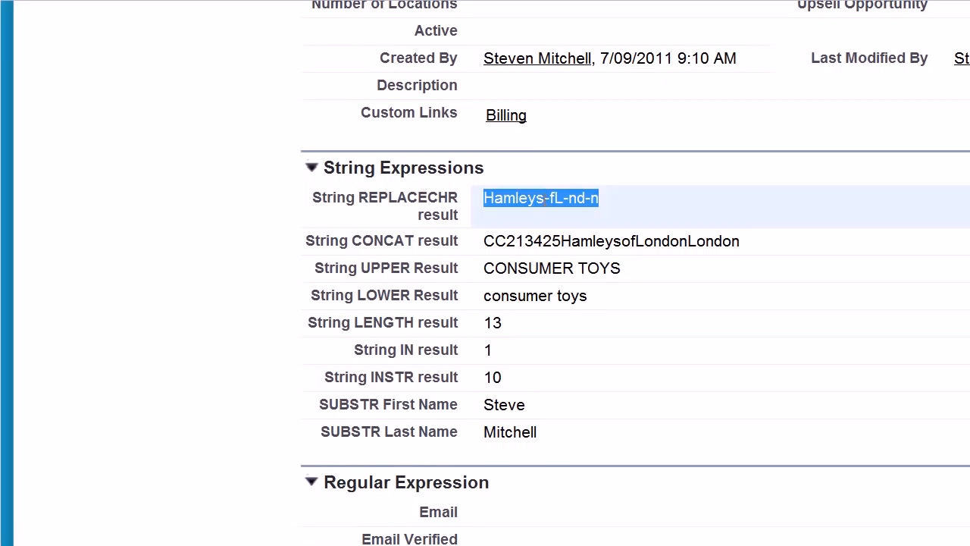
click(545, 198)
drag(543, 199, 592, 199)
click(562, 198)
click(586, 199)
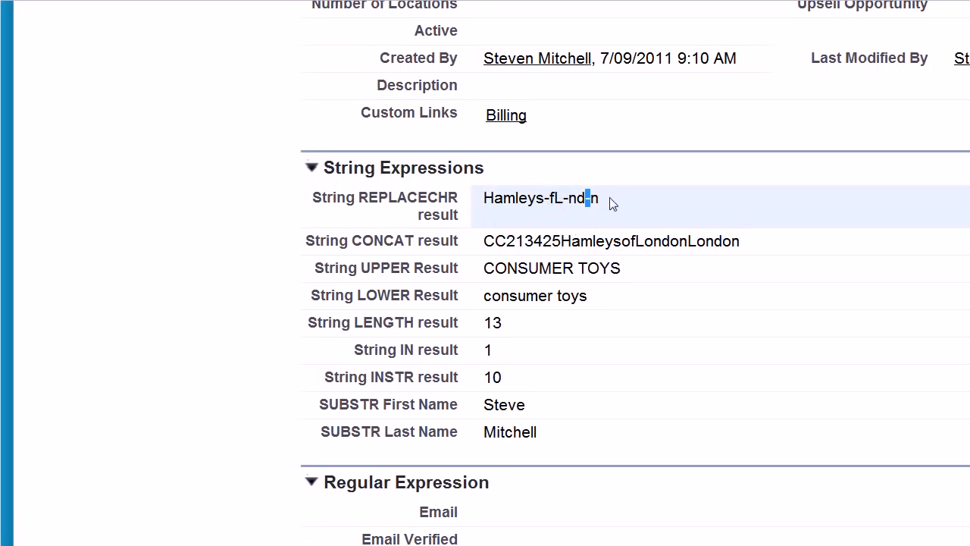
drag(485, 197, 634, 203)
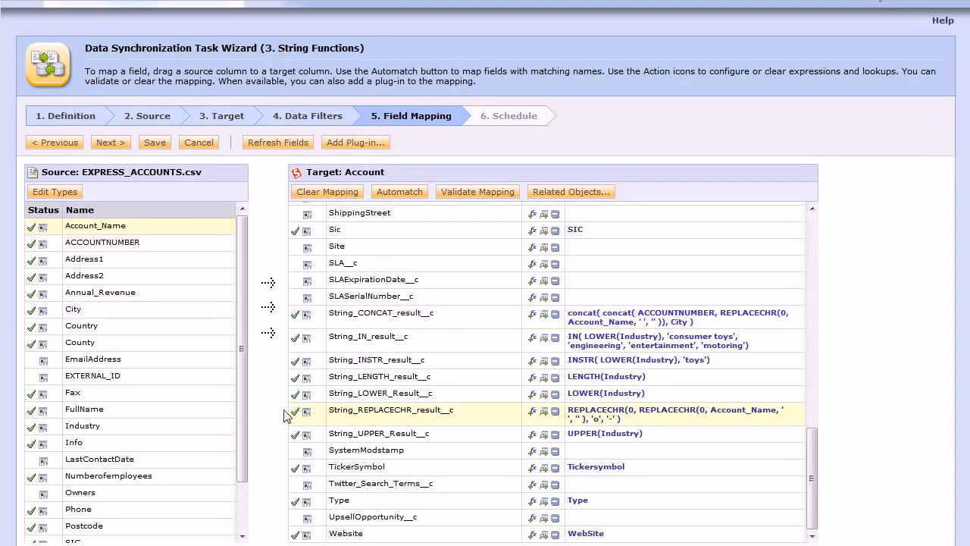
Open the String_REPLACECHR_result__c expression and add a blank line above it
click(605, 416)
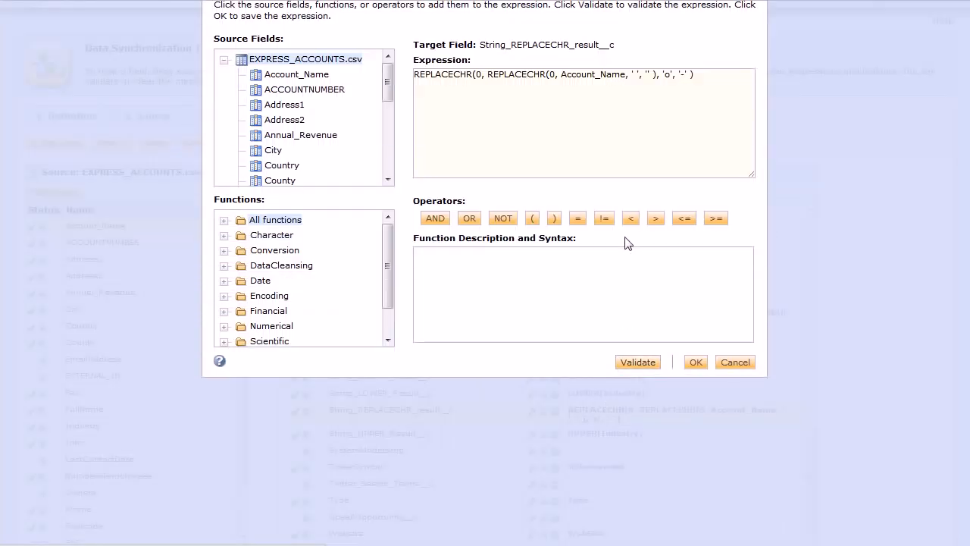
click(517, 78)
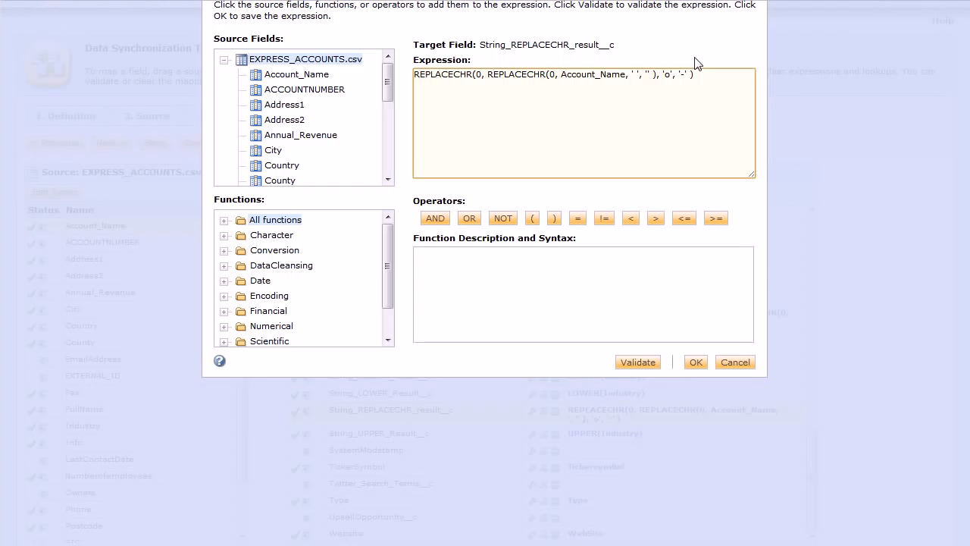
key(shift+Right)
key(shift+Right)
key(shift+Right)
key(shift+Right)
key(shift+Right)
key(shift+Right)
key(shift+Right)
key(shift+Right)
key(shift+Right)
key(shift+Right)
key(Home)
key(Return)
key(Return)
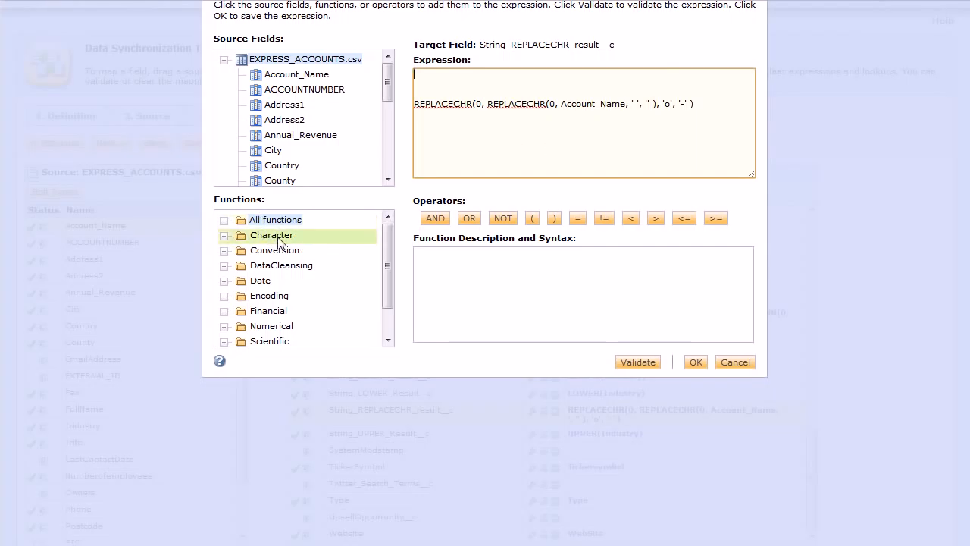
Insert a sample REPLACECHR template from the Character functions with flag 0
click(225, 236)
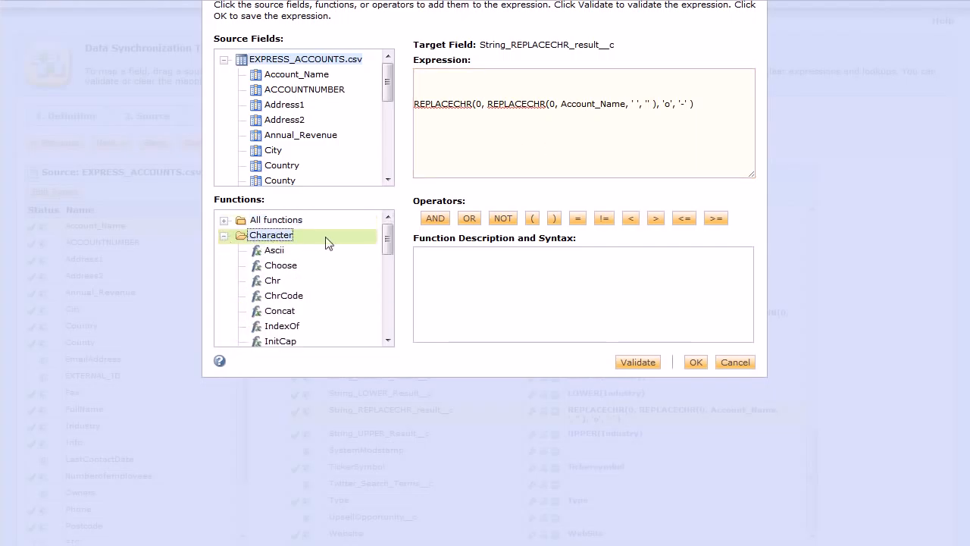
drag(388, 238, 392, 277)
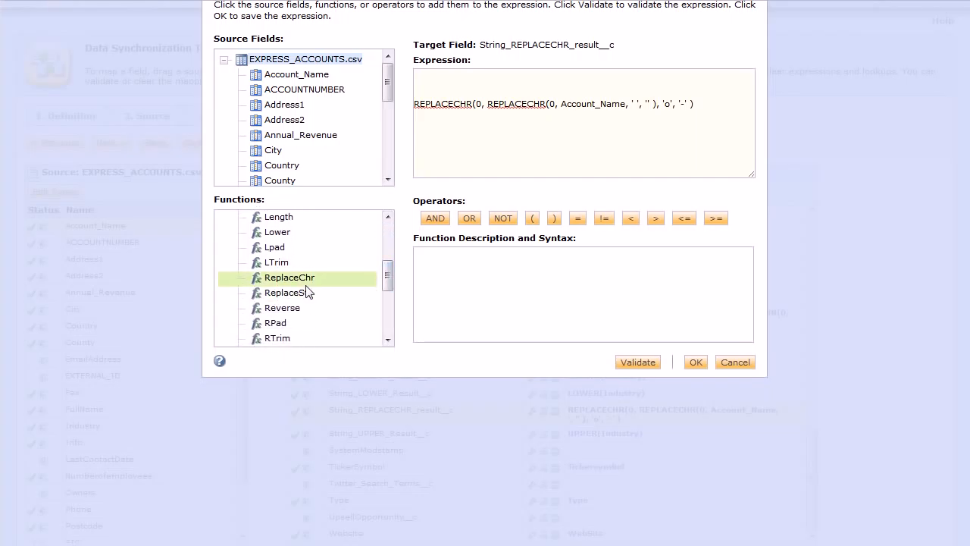
double_click(295, 278)
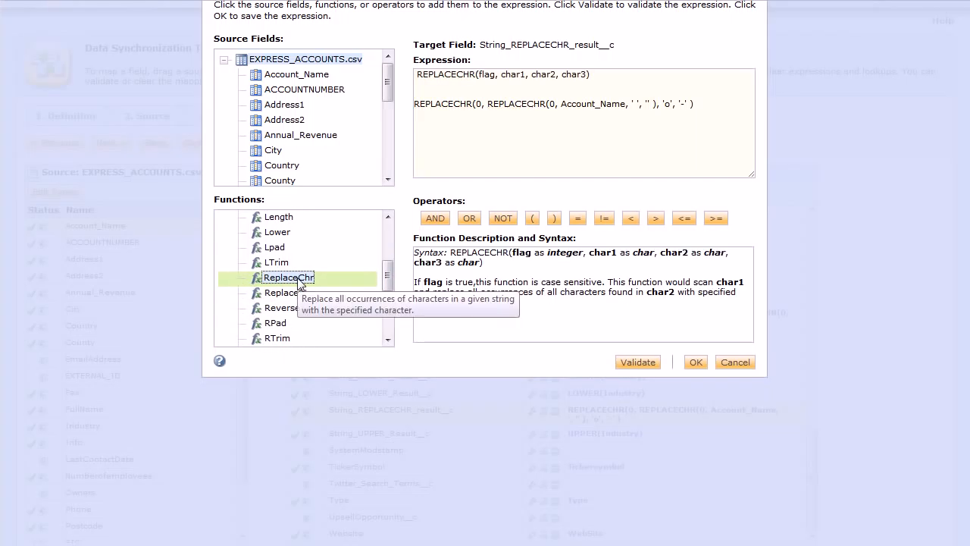
click(562, 75)
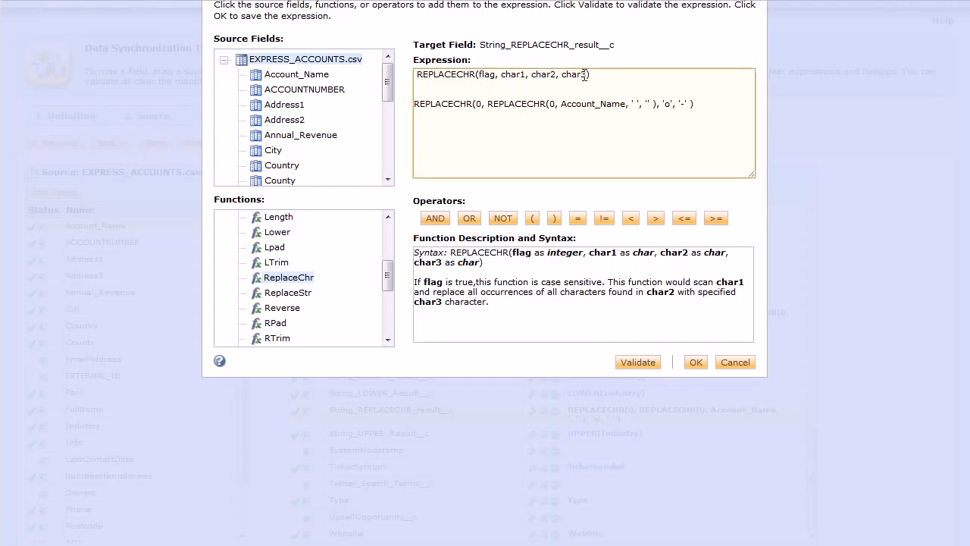
key(shift+Right)
key(shift+Right)
key(shift+Right)
key(shift+Right)
text(0)
Make the sample replace spaces in 'Hamleys Of London' with '+', noting expected result Hamleys+ofLondon+
key(shift+Right)
key(Right)
key(shift+Right)
key(shift+Right)
key(shift+Right)
key(shift+Right)
key(shift+Right)
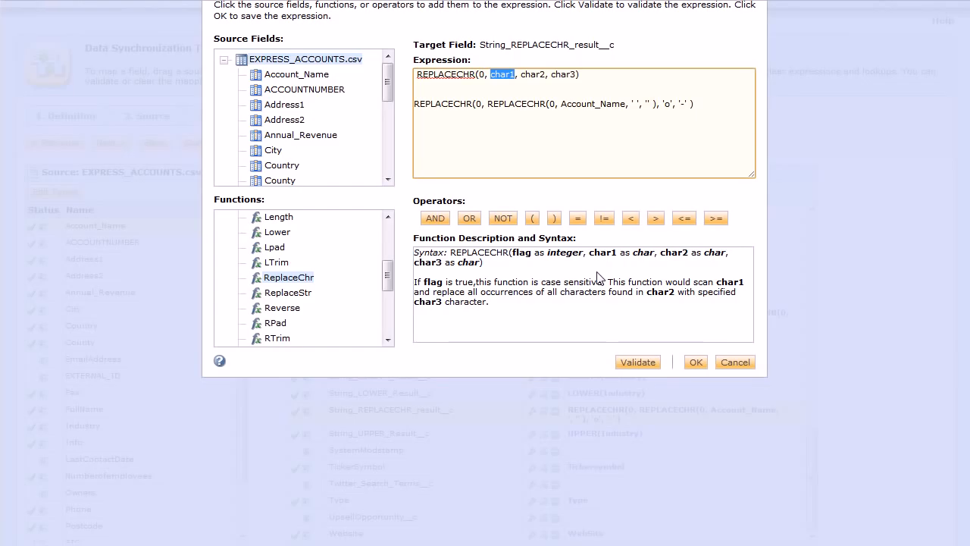
text('')
text(Hamleys)
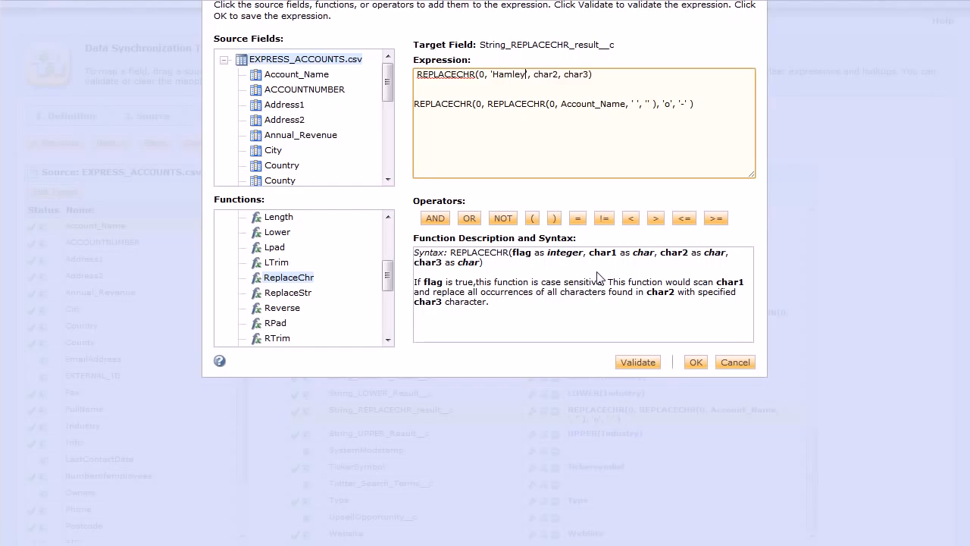
text( Of London)
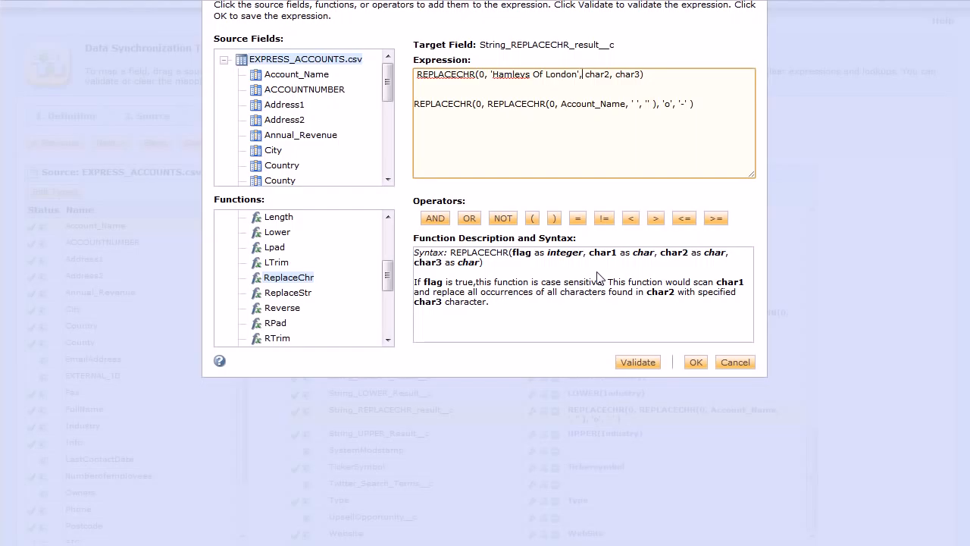
key(shift+Right)
key(shift+Right)
key(shift+Right)
key(shift+Right)
key(shift+Right)
text(' ')
key(Right)
key(Right)
key(Right)
key(shift+Right)
key(Left)
key(shift+Right)
key(shift+Right)
key(shift+Right)
key(shift+Right)
key(shift+Right)
text(', ')
key(shift+Left)
text(+)
key(Return)
key(Return)
text(Hamleys+ofLondon)
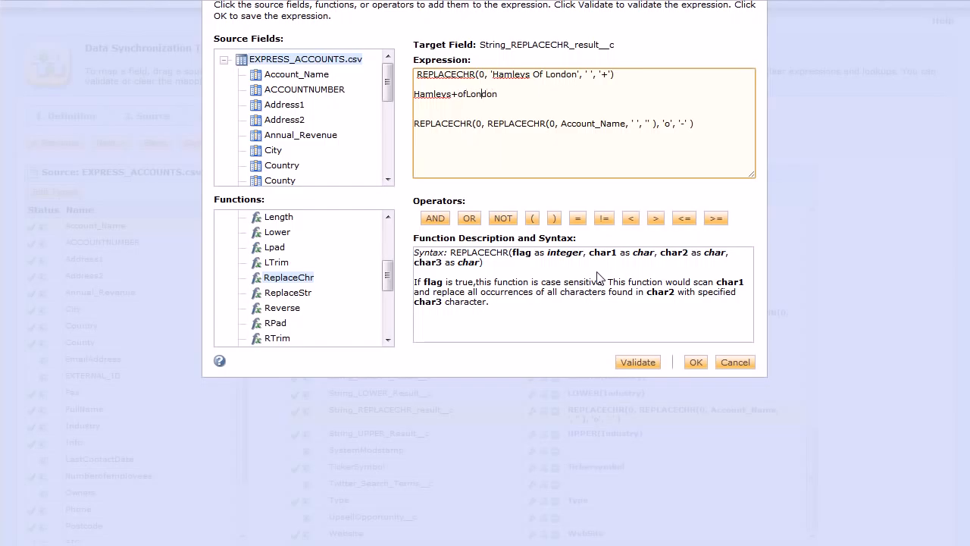
text(+)
Delete the Hamleys sample and expected-result lines, leaving only the nested REPLACECHR expression
key(Right)
key(shift+Down)
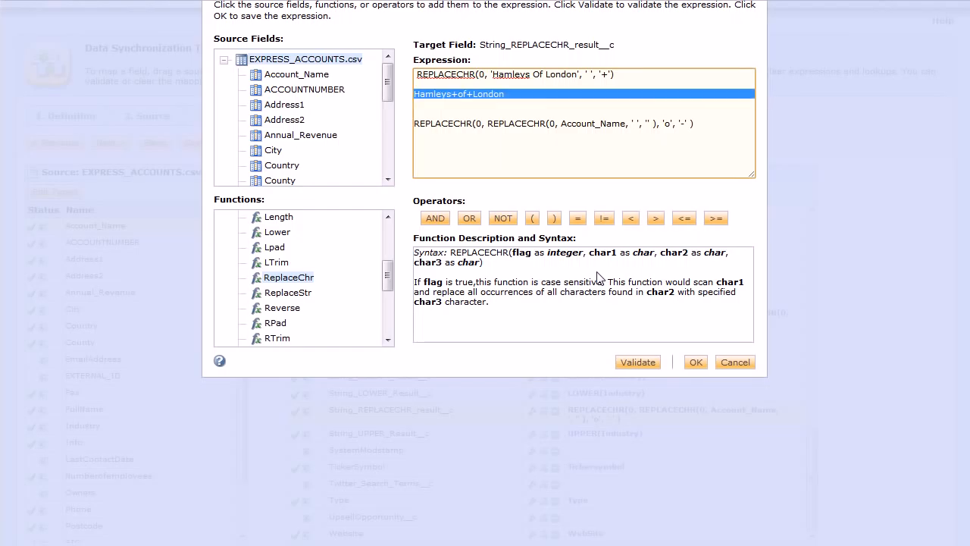
key(Delete)
key(Up)
key(Up)
key(shift+Down)
key(shift+Down)
key(shift+Down)
key(Delete)
key(End)
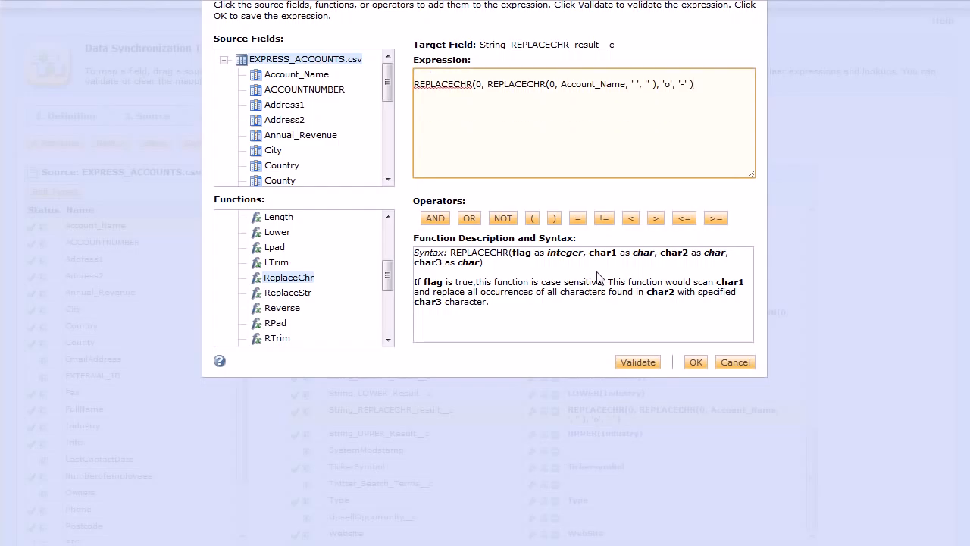
Highlight the inner REPLACECHR call, remove the empty first line, and save with OK
key(Left)
key(Left)
key(Left)
key(Left)
key(shift+Left)
key(shift+Left)
key(shift+Left)
key(shift+Left)
key(shift+Left)
key(shift+Left)
key(shift+Left)
key(shift+Left)
key(shift+Left)
key(shift+Left)
key(shift+Left)
key(shift+Left)
key(shift+Left)
key(shift+Left)
key(shift+Left)
key(shift+Left)
key(shift+Left)
key(shift+Left)
key(shift+Left)
key(shift+Left)
key(shift+Left)
key(shift+Left)
key(shift+Left)
key(shift+Left)
key(shift+Left)
key(shift+Left)
key(shift+Left)
key(shift+Left)
key(shift+Left)
key(shift+Left)
key(shift+Left)
key(shift+Left)
key(shift+Left)
key(shift+Left)
key(shift+Left)
key(shift+Left)
key(shift+Left)
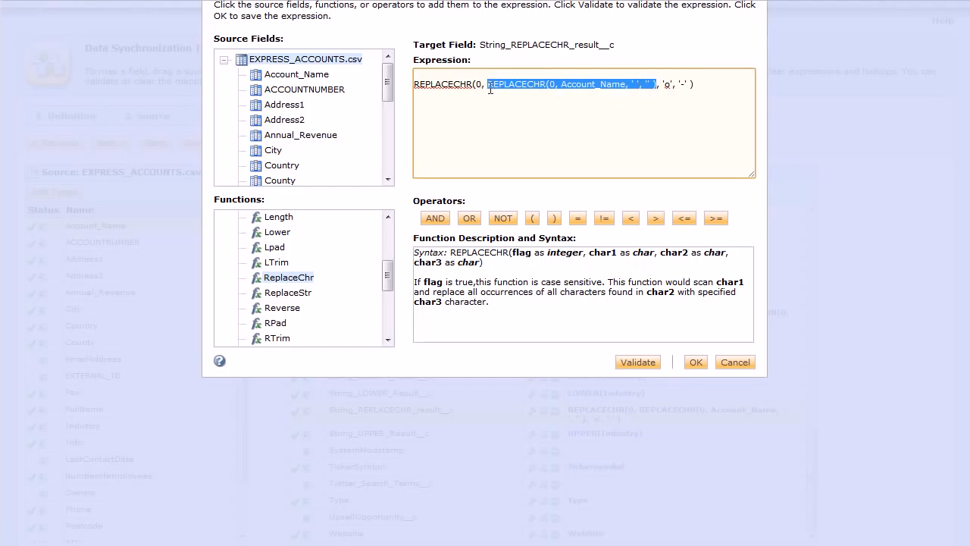
drag(489, 84, 657, 86)
click(687, 73)
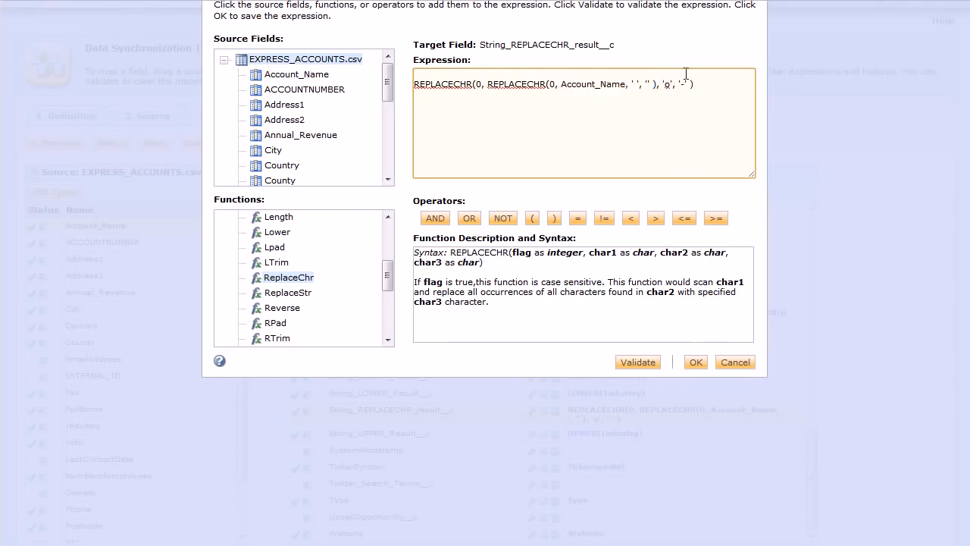
key(Delete)
click(696, 362)
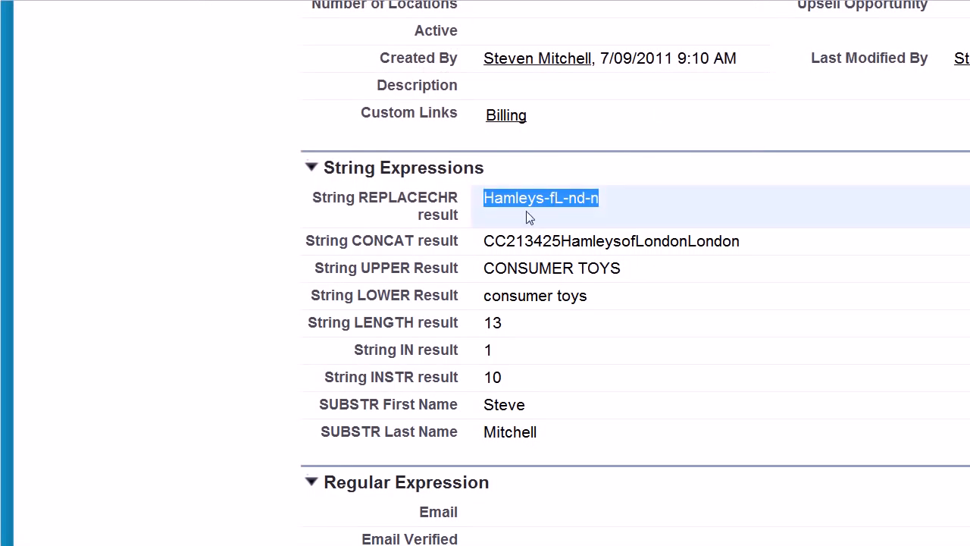
click(540, 199)
double_click(544, 198)
double_click(566, 198)
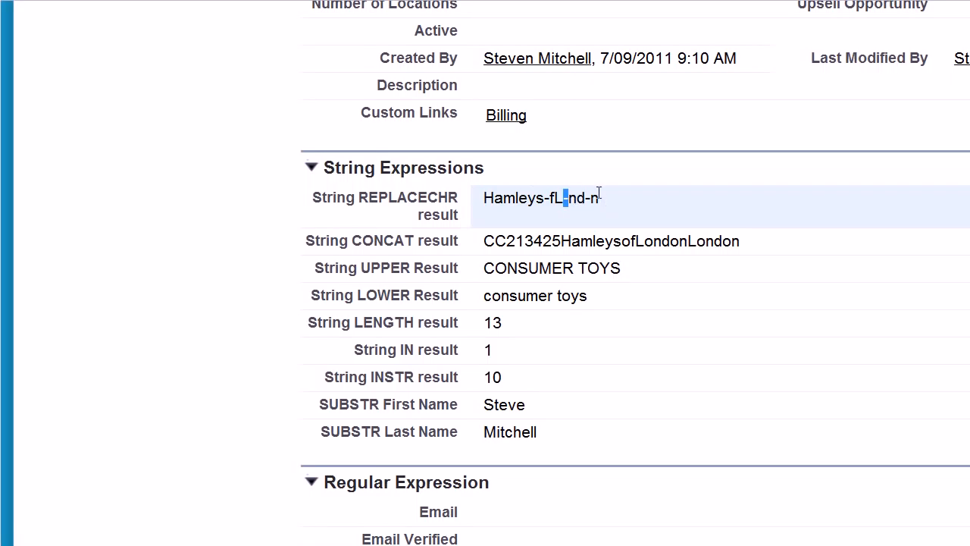
double_click(504, 199)
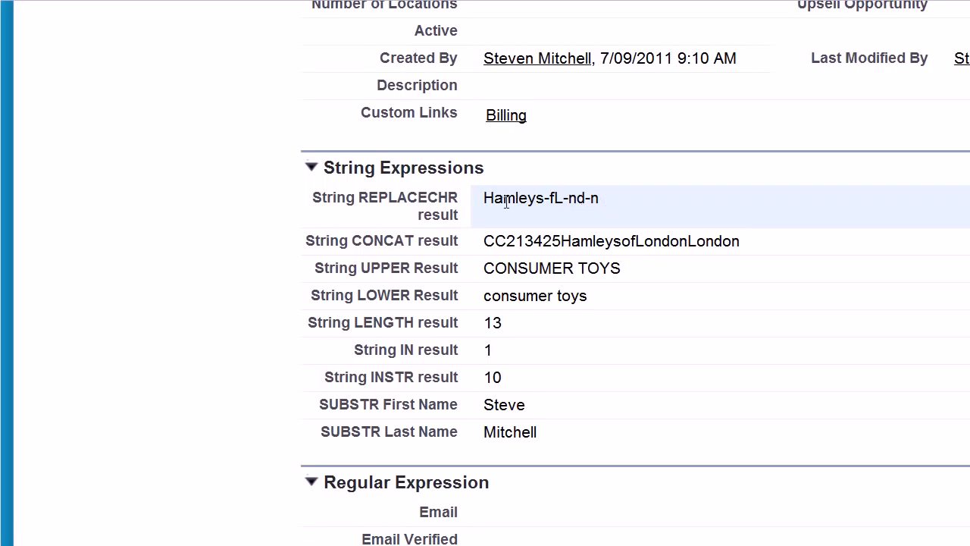
click(556, 203)
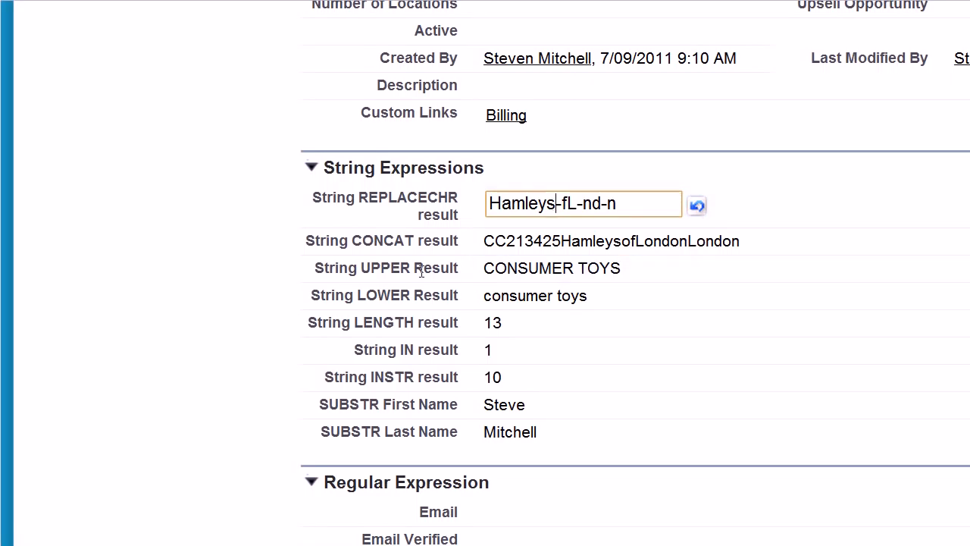
drag(352, 241, 465, 248)
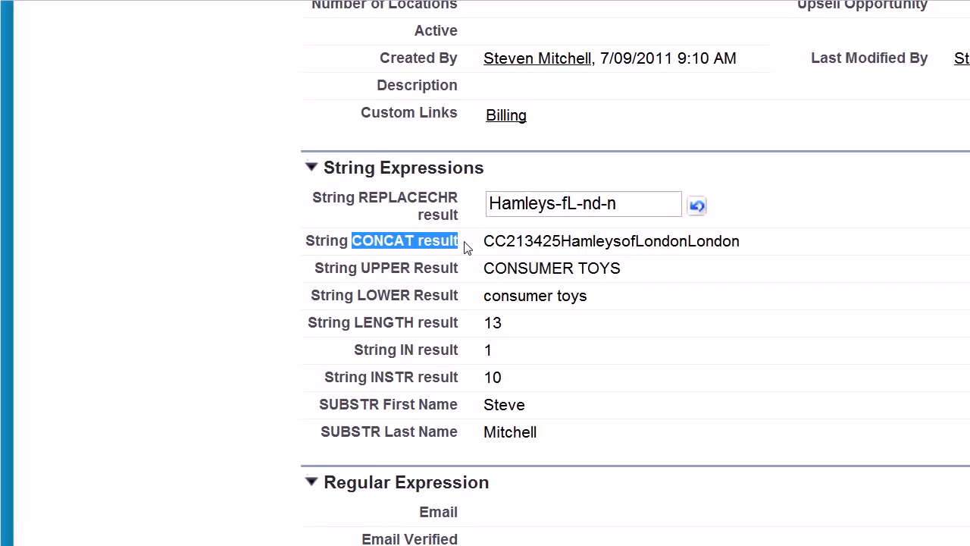
Inspect the account number and trailing London in the Salesforce String CONCAT result
drag(484, 241, 691, 242)
click(567, 240)
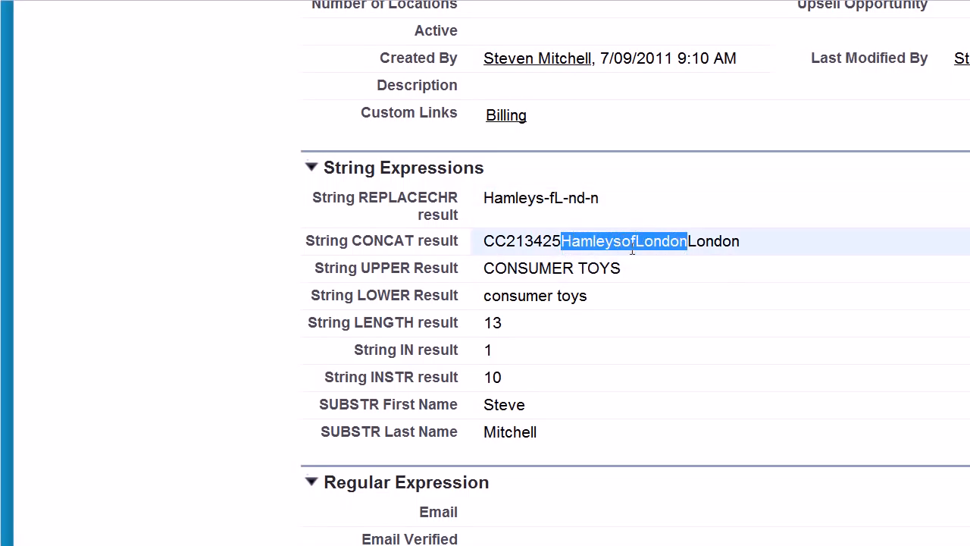
drag(688, 241, 739, 241)
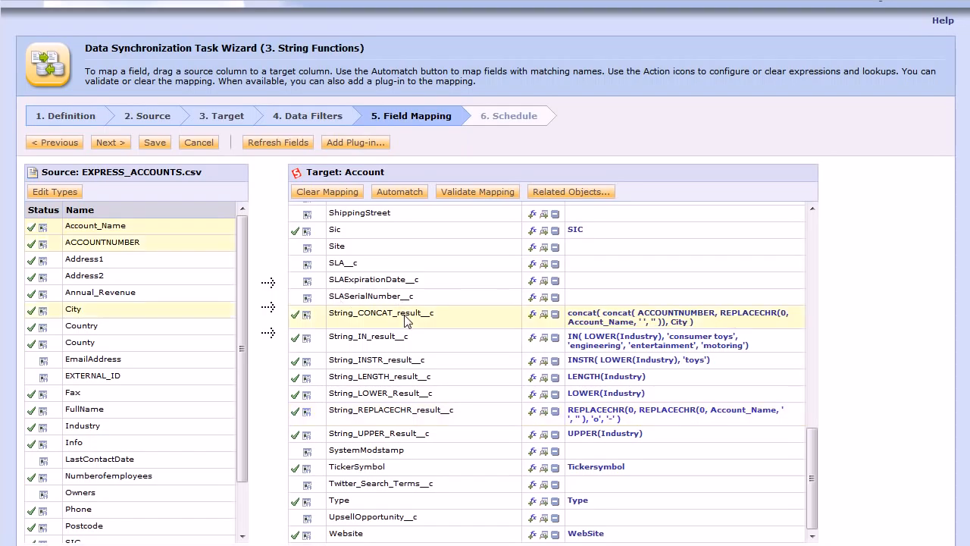
Open the String_CONCAT_result__c expression and insert a Concat template on a new line below
click(621, 326)
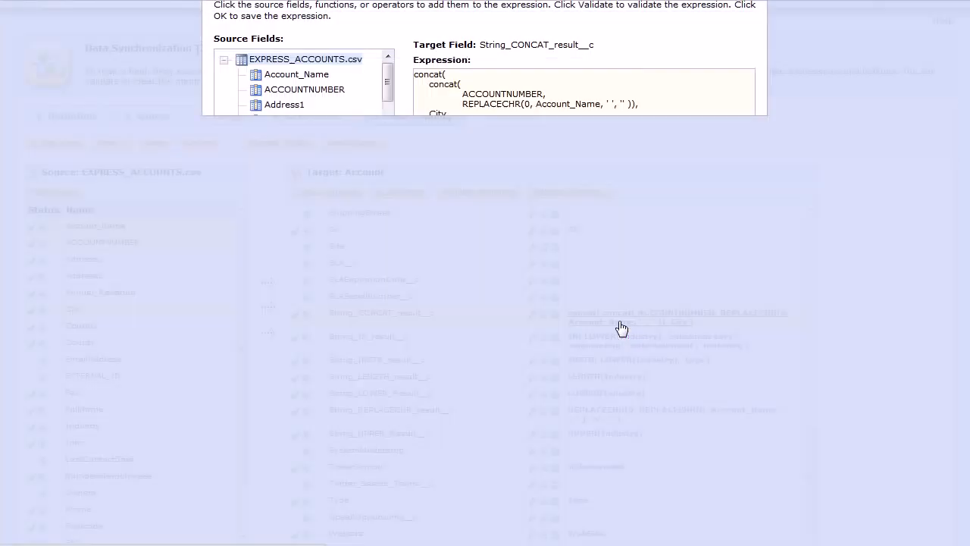
click(472, 82)
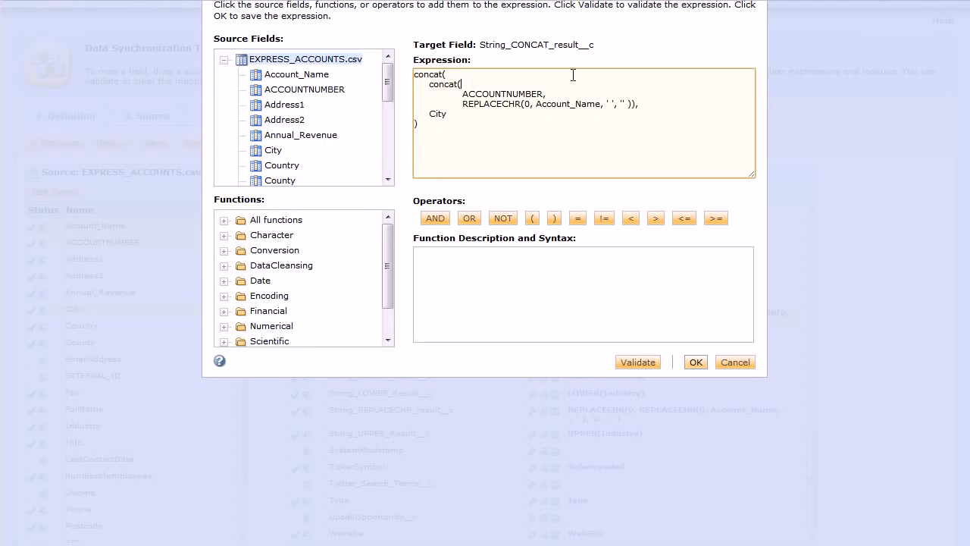
key(Down)
key(Down)
key(Return)
key(Return)
click(224, 236)
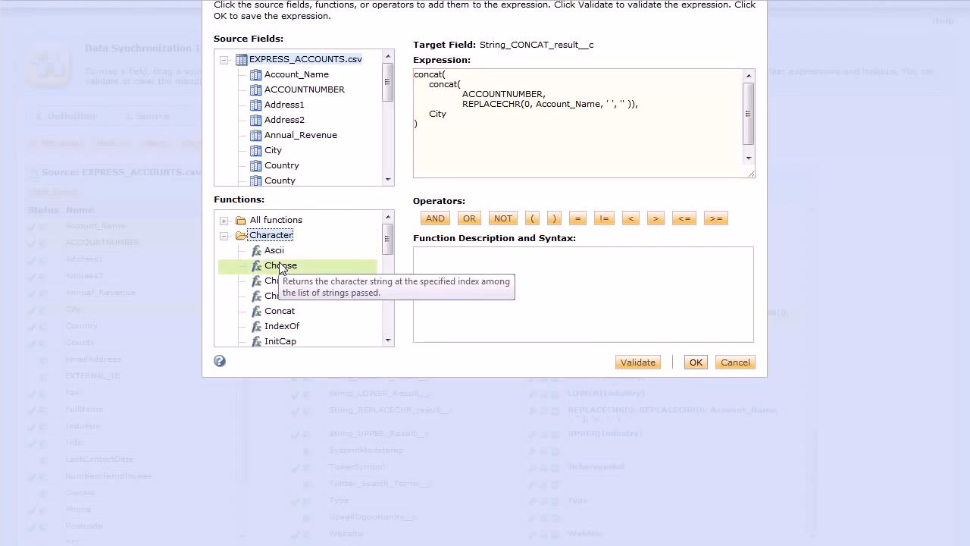
double_click(285, 314)
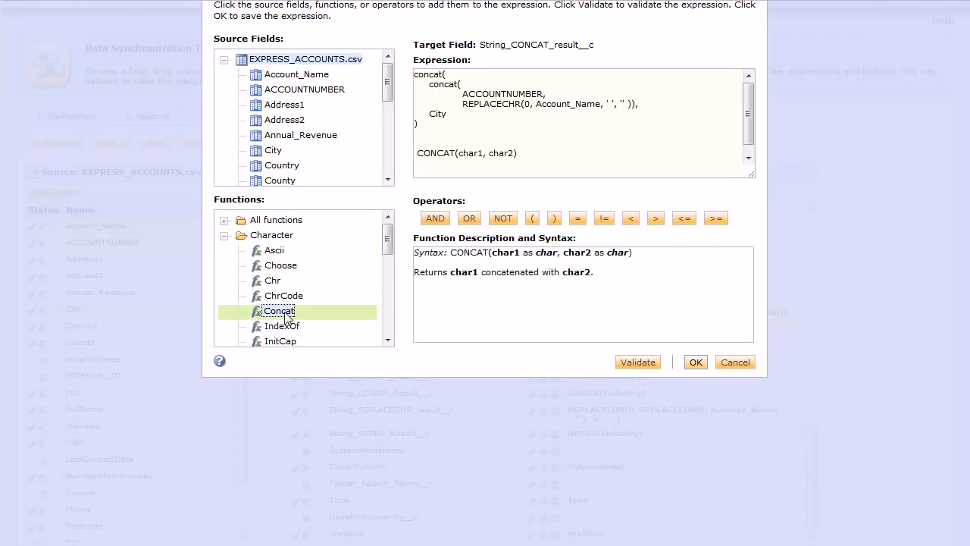
Point out the template's char1 and char2 arguments, then select the inner concat through the City line
drag(459, 153, 483, 153)
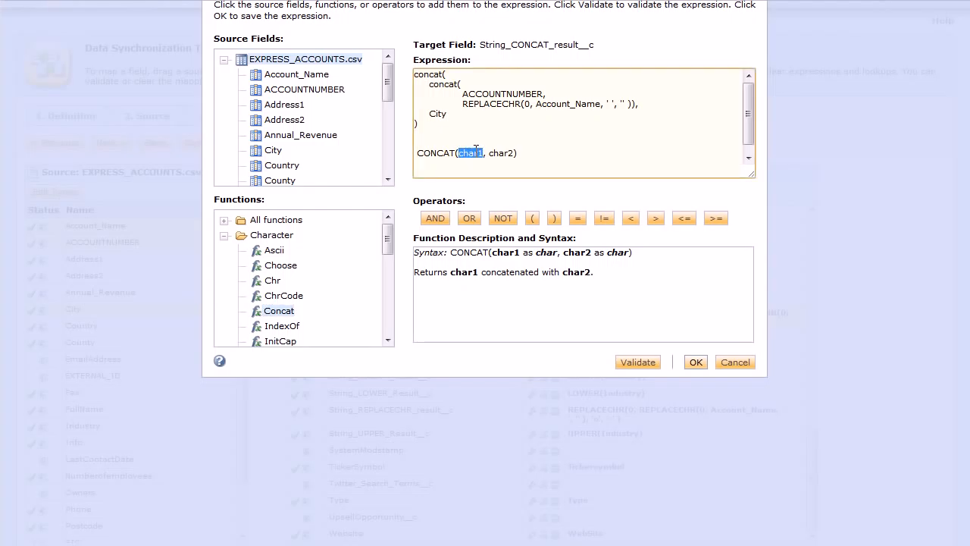
drag(489, 154, 517, 153)
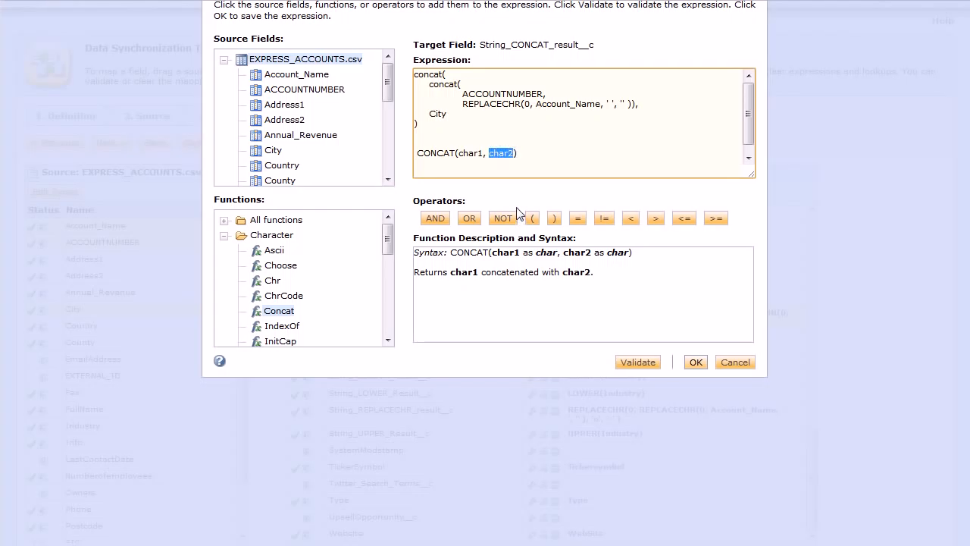
click(489, 153)
drag(489, 153, 515, 155)
drag(486, 154, 461, 154)
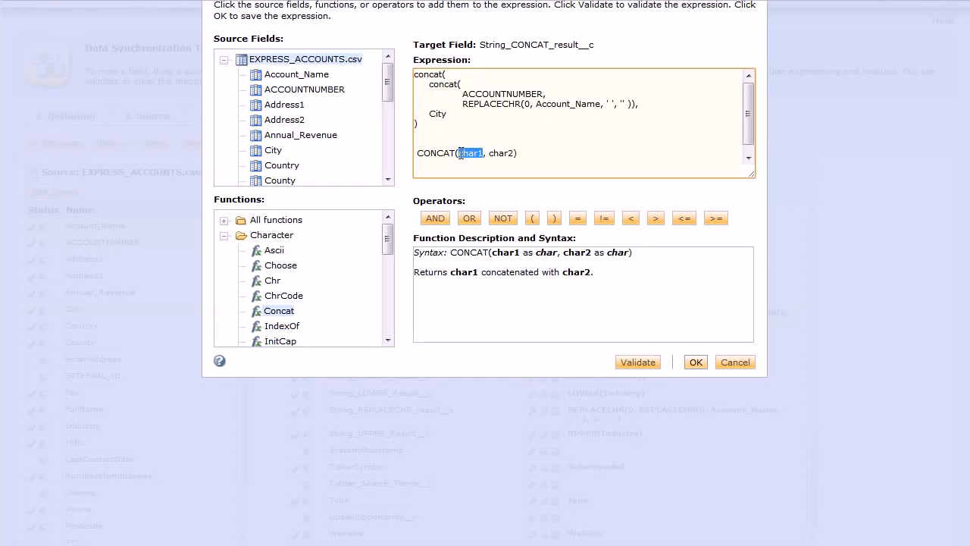
key(Up)
key(Up)
key(Home)
key(shift+Down)
key(shift+Down)
key(shift+Down)
key(shift+Down)
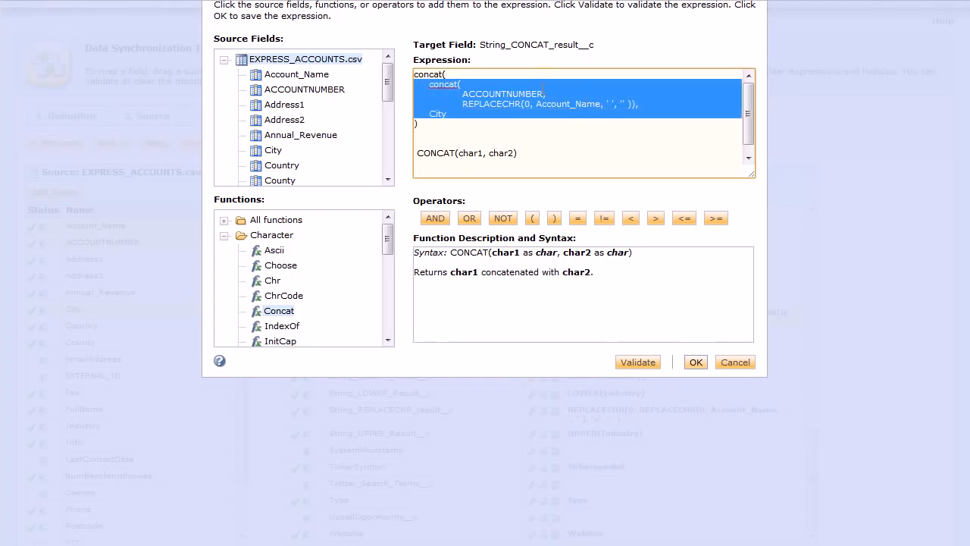
click(453, 91)
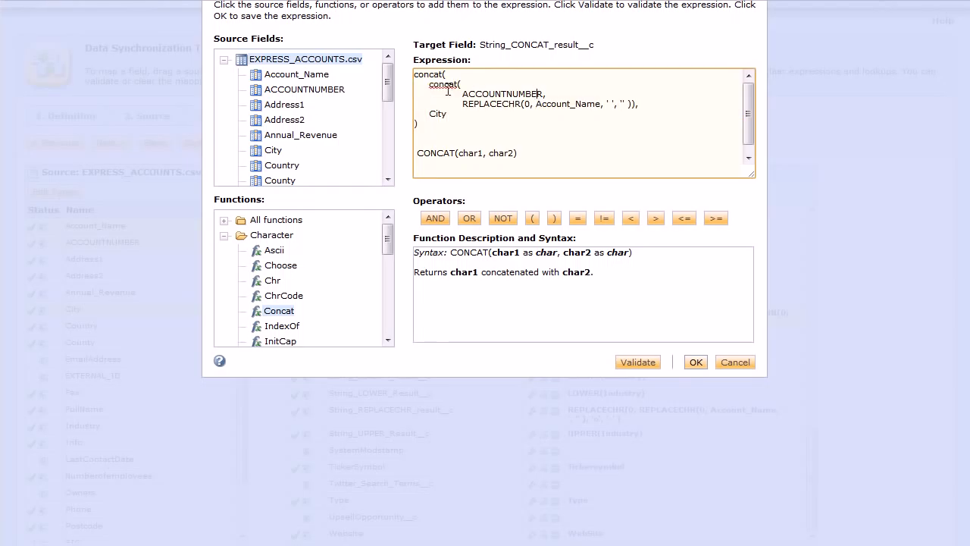
drag(429, 82, 637, 106)
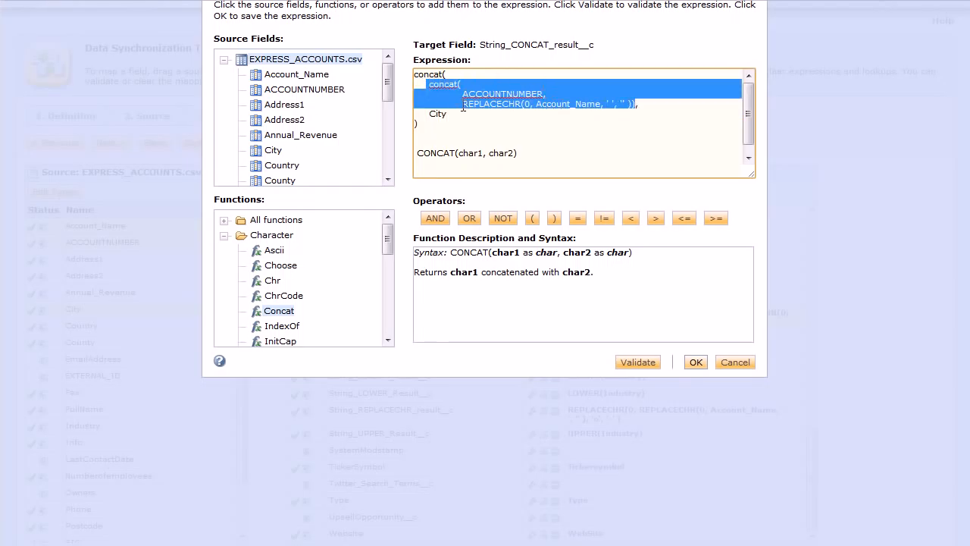
drag(462, 104, 629, 103)
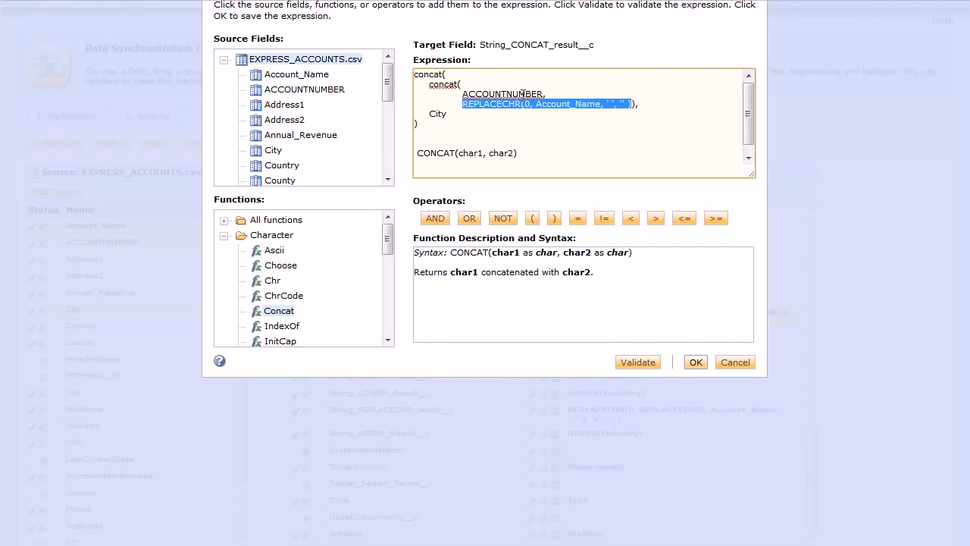
drag(430, 84, 637, 104)
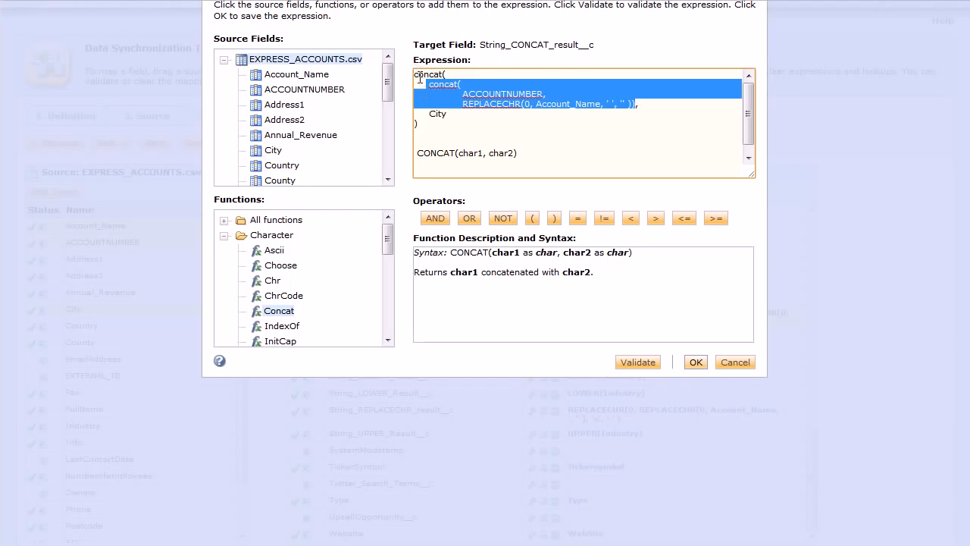
click(468, 104)
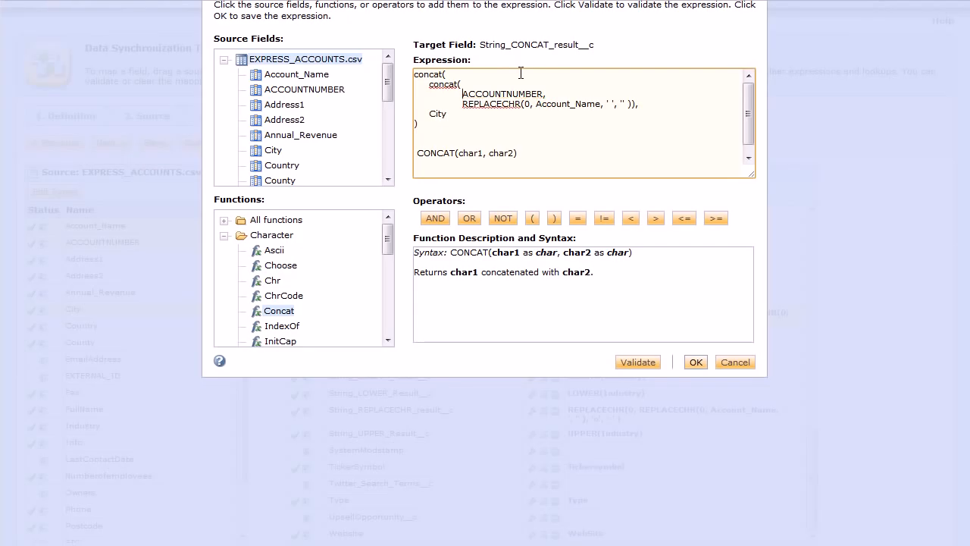
Type UPPER and brackets into the concat expression beside REPLACECHR
key(shift+End)
key(shift+Left)
key(shift+Left)
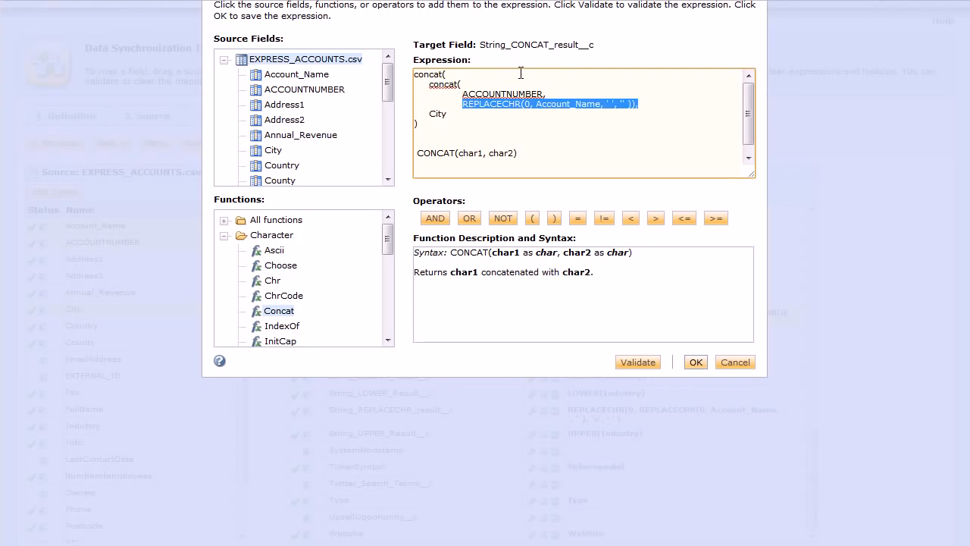
key(Left)
text(UPPER)
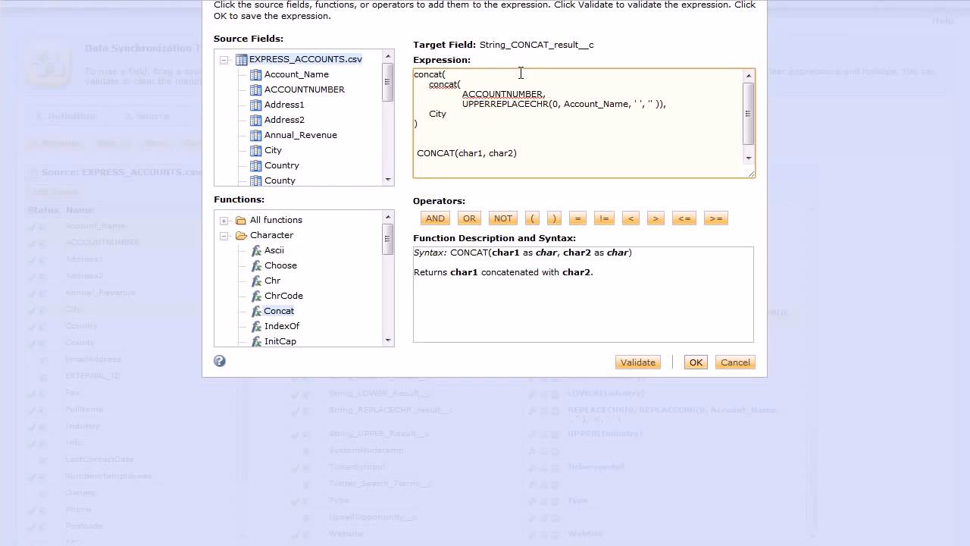
mouse_move(389, 228)
mouse_down()
mouse_move(389, 288)
mouse_move(388, 247)
mouse_up()
click(494, 108)
text(()
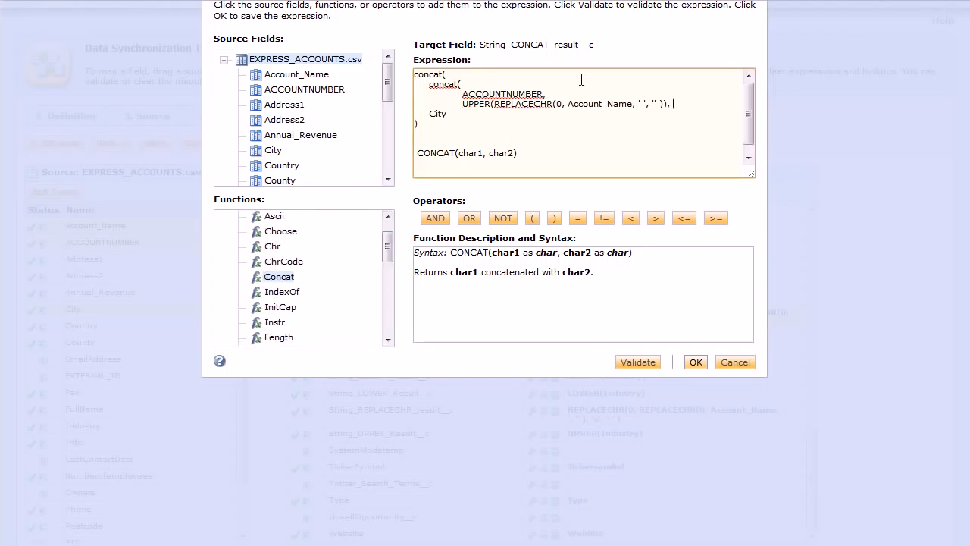
text())
Try UPPER(City) on the City line, then revert it to plain City
key(Up)
text(UPPER(City))
key(shift+Left)
key(BackSpace)
key(shift+Home)
key(shift+Right)
key(shift+Right)
key(shift+Right)
key(shift+Right)
key(shift+Right)
key(BackSpace)
Remove UPPER( from around REPLACECHR and clean up the leftover bracket before City
key(Up)
key(Down)
key(Delete)
key(Up)
key(ctrl+Right)
key(ctrl+Right)
key(shift+Left)
key(shift+Left)
key(shift+Left)
key(shift+Left)
key(shift+Left)
key(shift+Left)
key(BackSpace)
key(BackSpace)
text(,)
Wrap the whole concat in UPPER( ) and delete the leftover CONCAT(char1, char2) line
key(Return)
key(Up)
text(UPPER()
key(Down)
key(Down)
key(Down)
key(Down)
key(Down)
key(Down)
key(Return)
text())
key(shift+Down)
key(shift+Down)
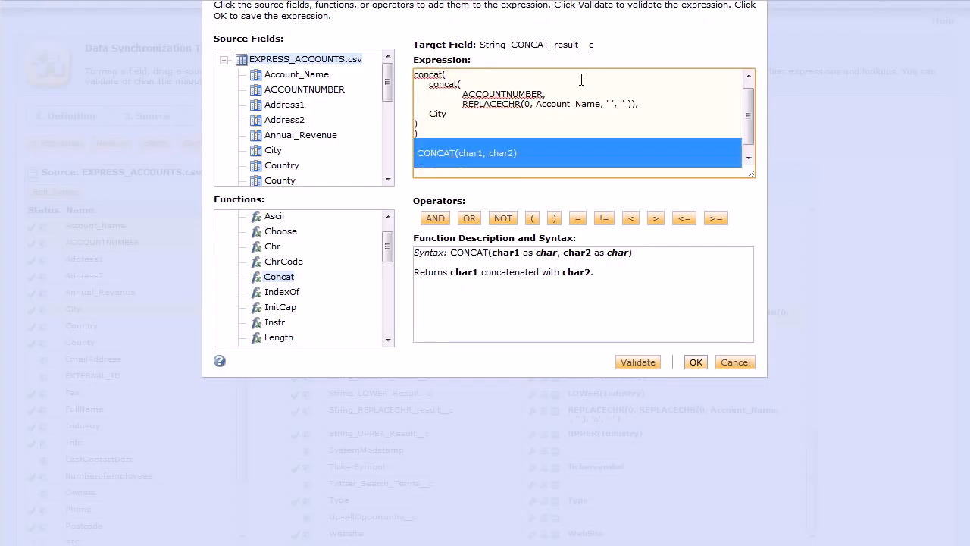
key(BackSpace)
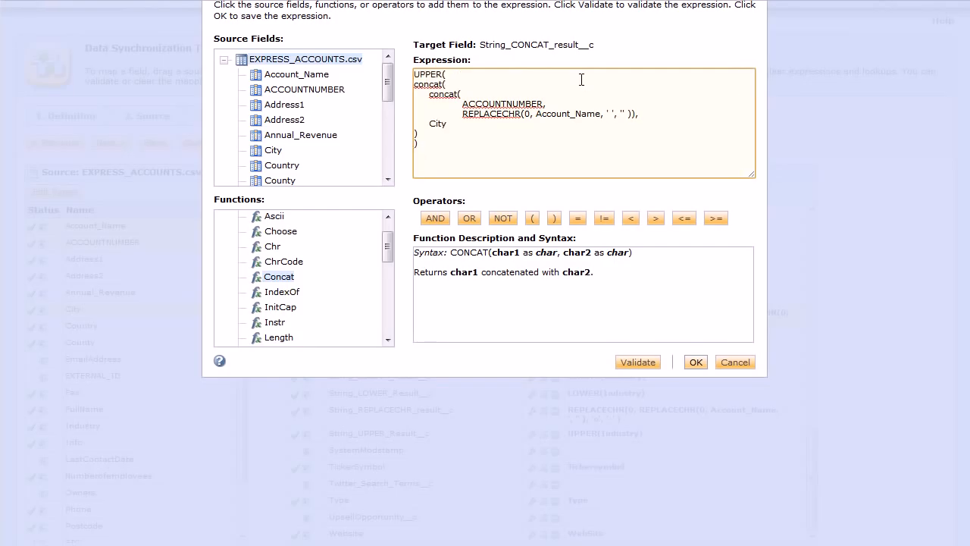
Validate and accept the CONCAT expression, save the task, and run 3. String Functions in the background
click(638, 363)
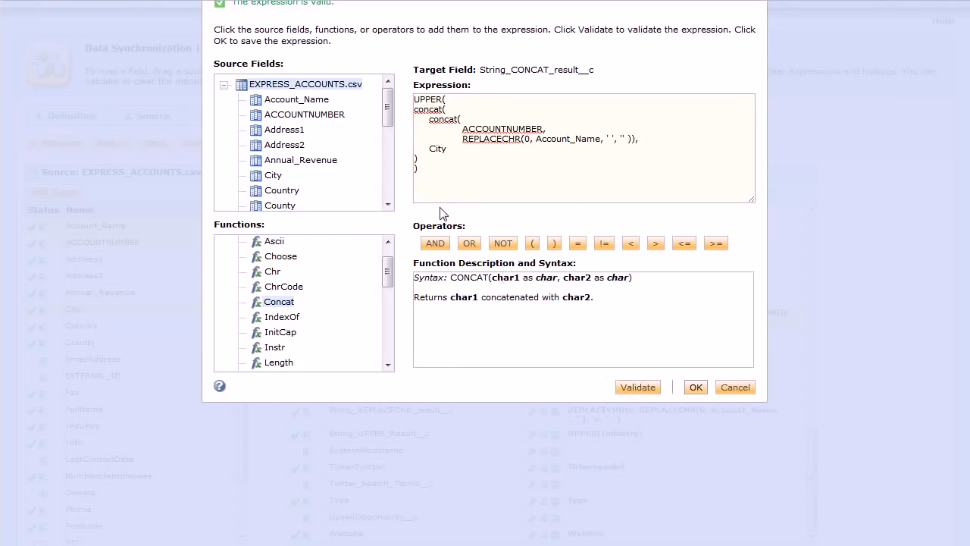
click(697, 388)
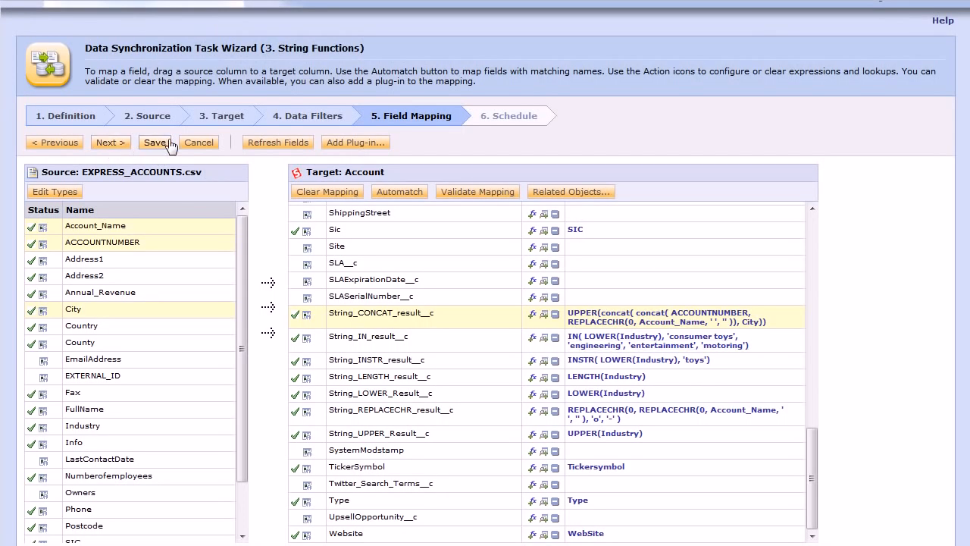
click(169, 144)
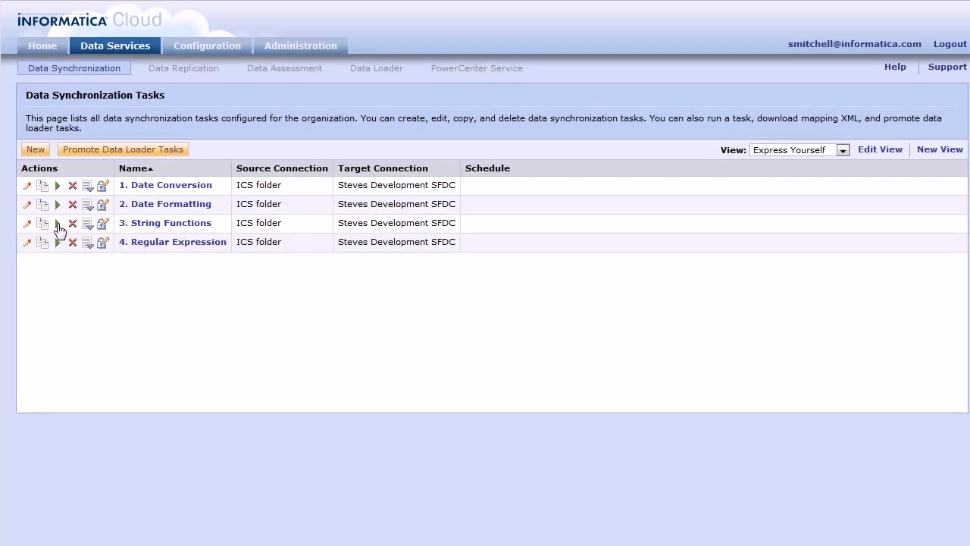
click(58, 223)
click(506, 302)
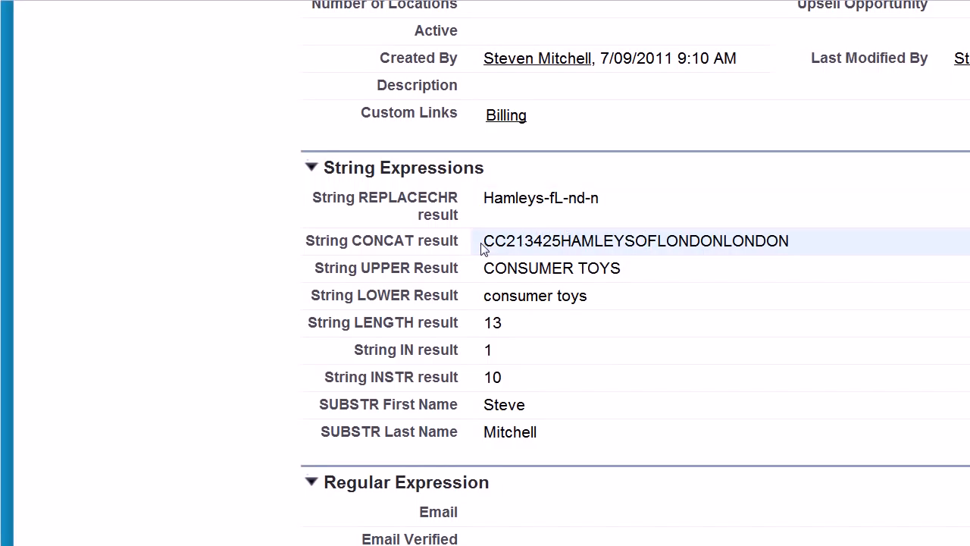
Check the CONCAT result's account number and trailing LONDON, confirming the whole value is uppercase
drag(484, 241, 724, 241)
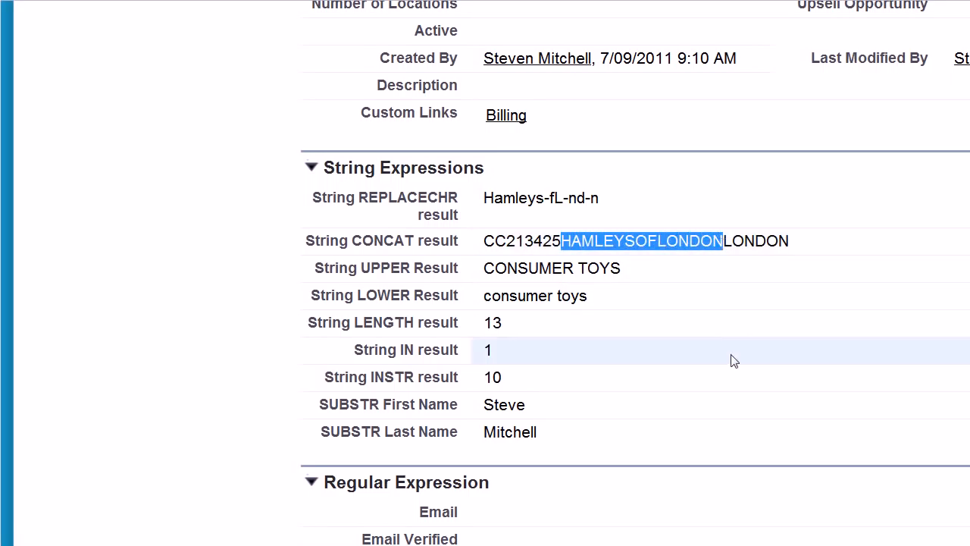
click(750, 241)
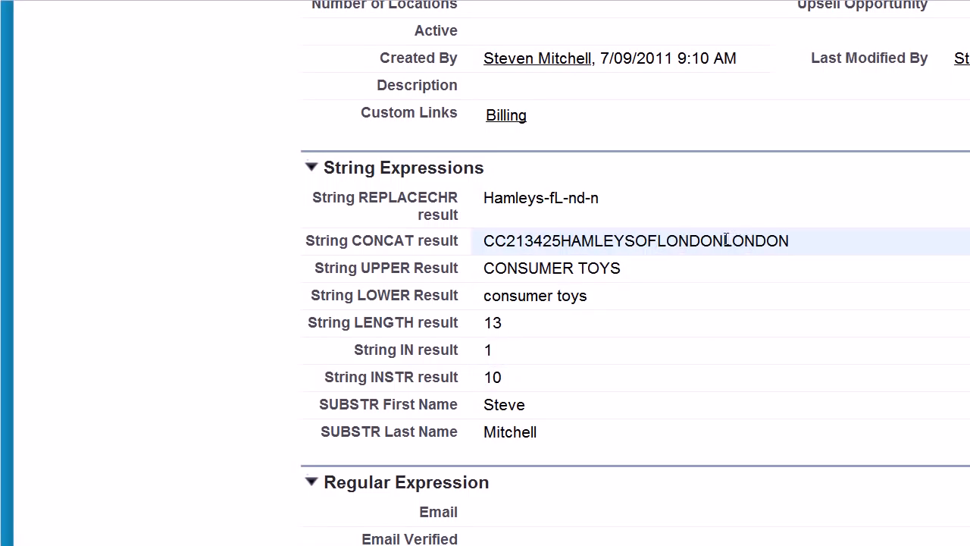
drag(723, 241, 790, 241)
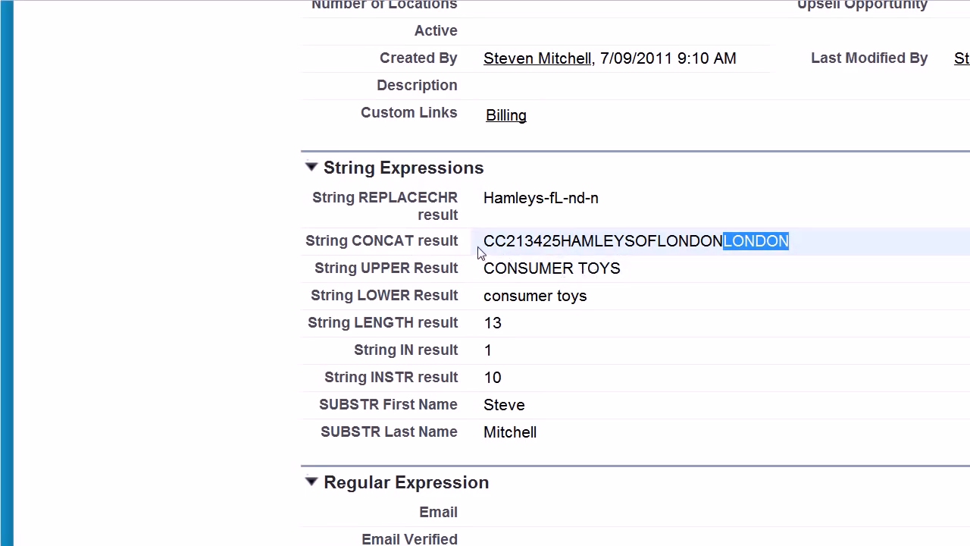
drag(483, 241, 805, 242)
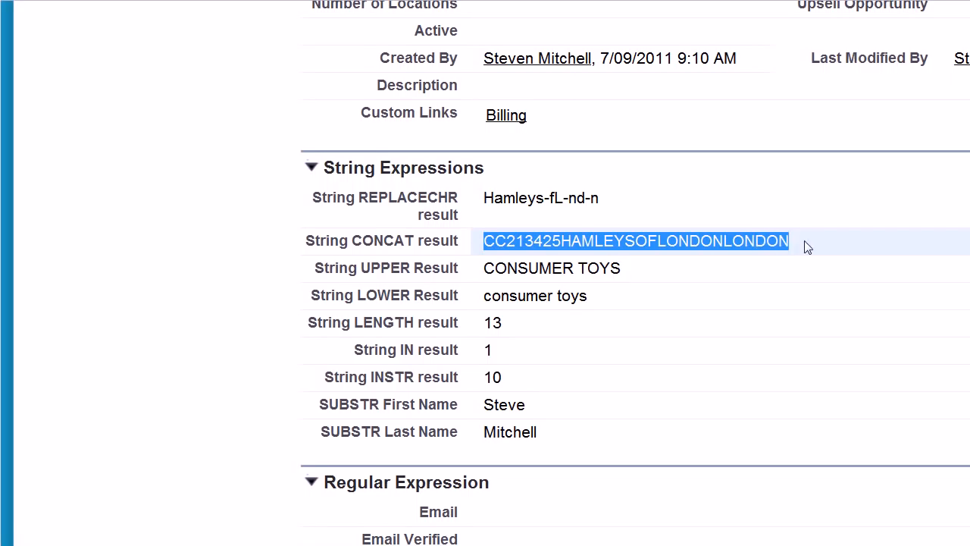
click(813, 242)
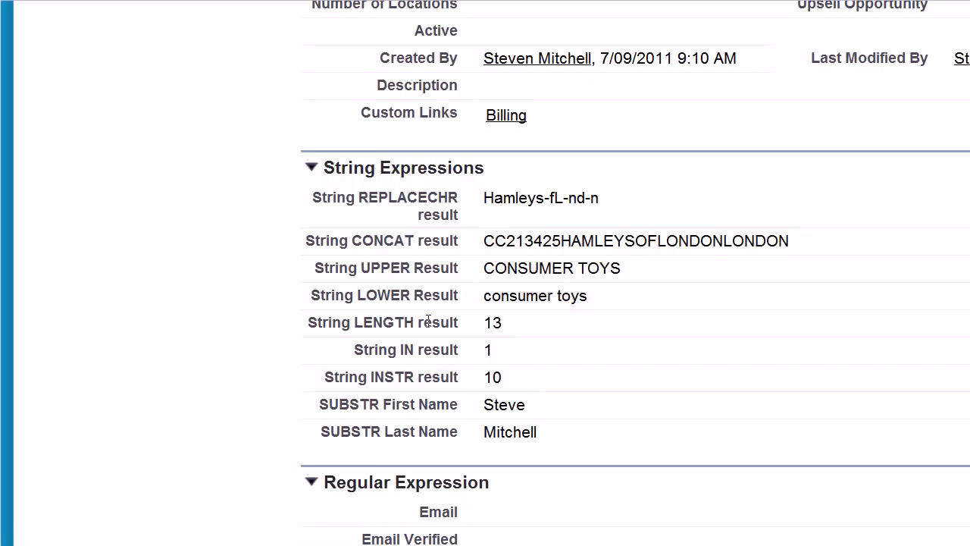
Confirm the String LENGTH result 13 matches the length of 'consumer toys'
drag(351, 323, 467, 325)
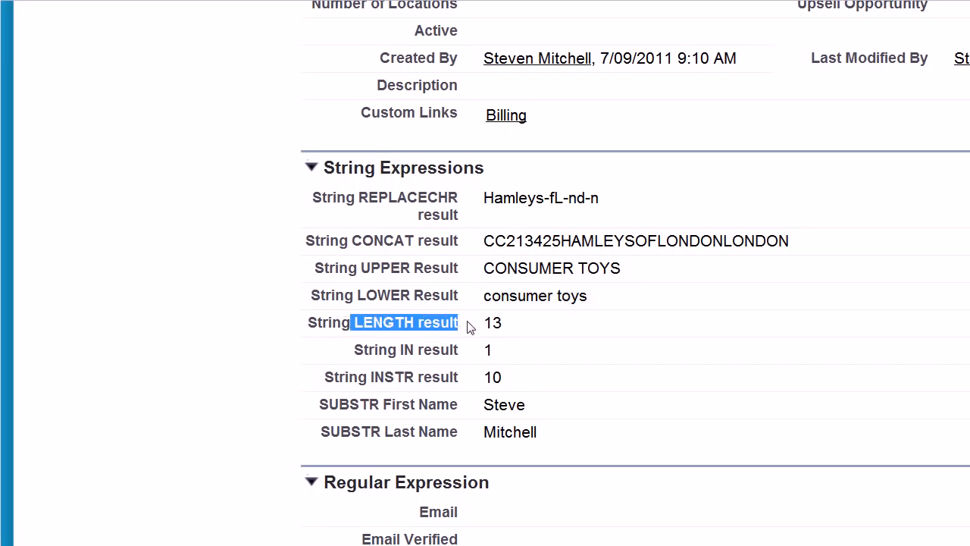
double_click(513, 325)
click(526, 327)
double_click(493, 323)
double_click(503, 323)
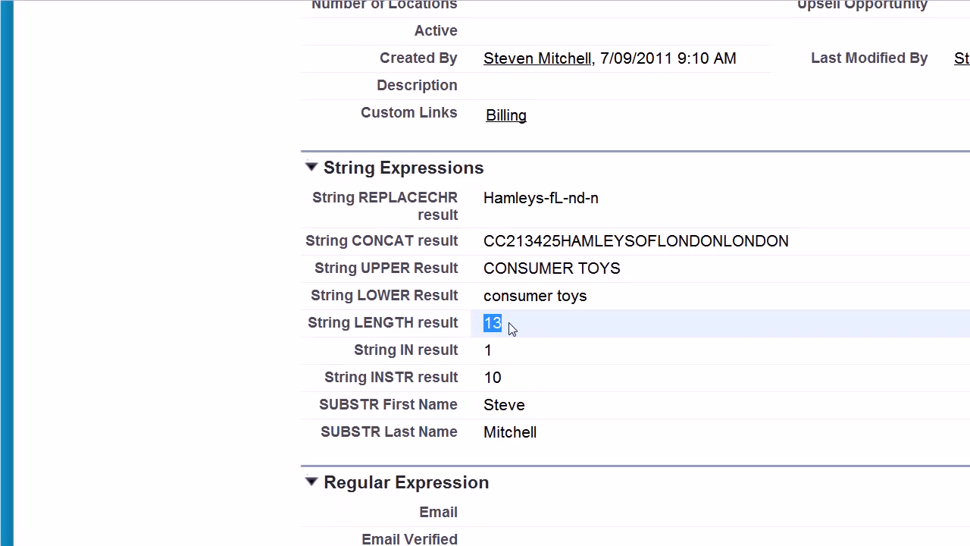
drag(483, 295, 596, 295)
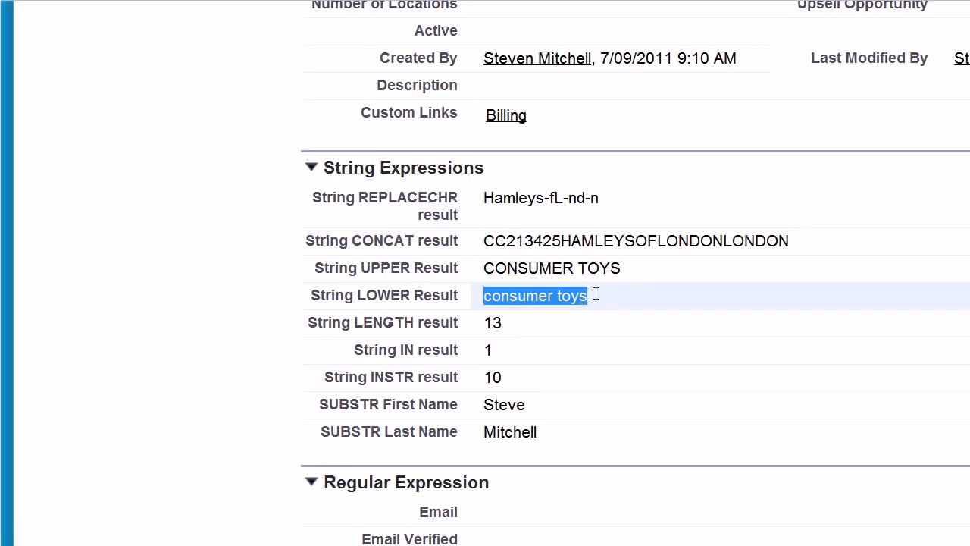
drag(514, 322, 476, 330)
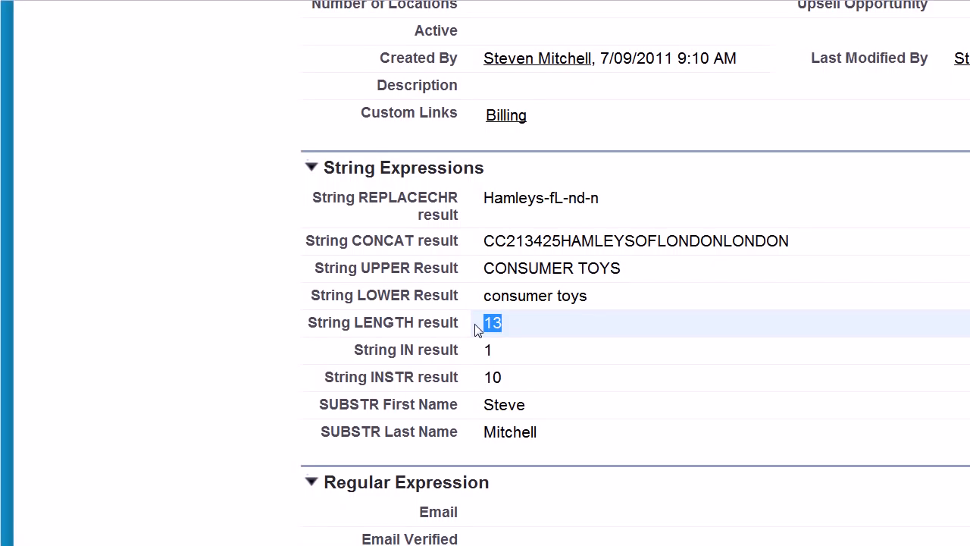
Review the String LENGTH and String IN result labels, focusing on IN
triple_click(384, 322)
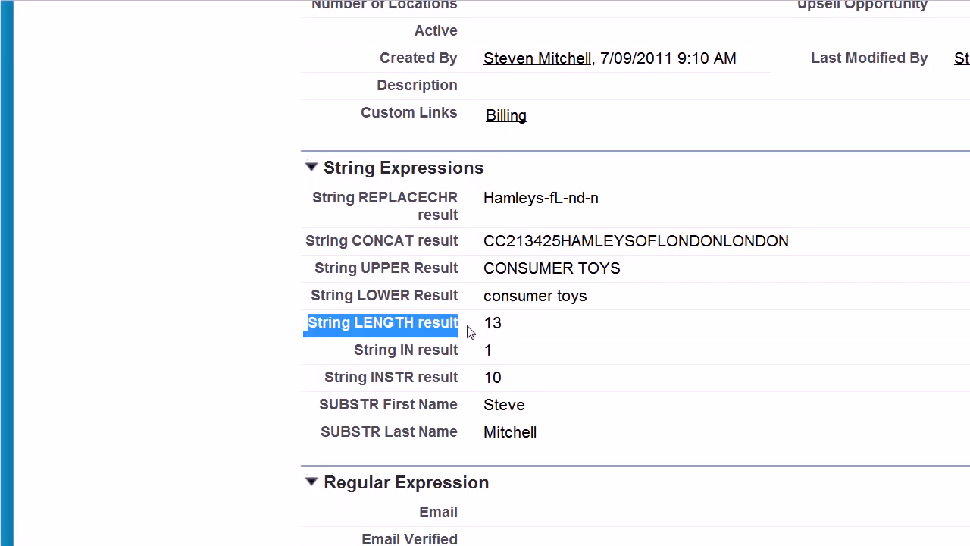
triple_click(413, 349)
drag(395, 350, 417, 350)
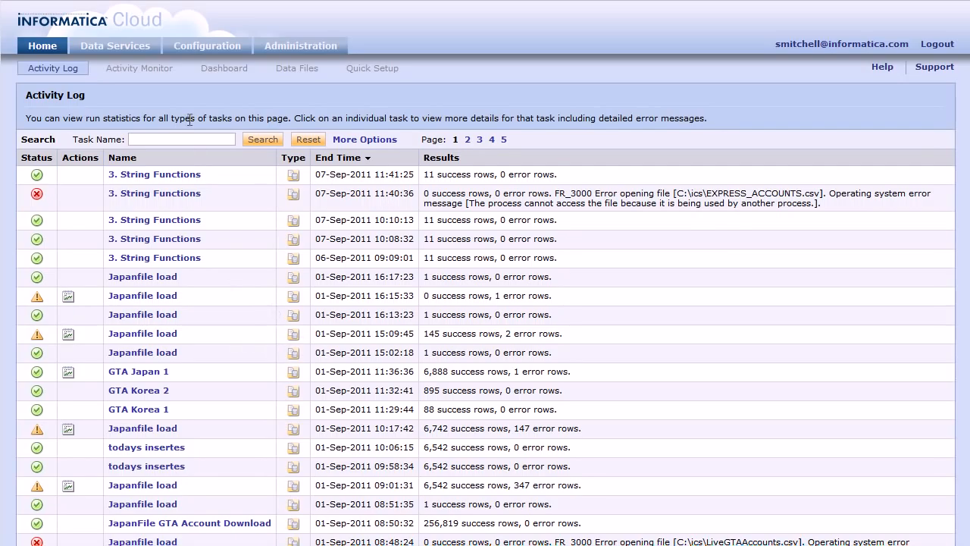
Reopen the 3. String Functions task at its 5. Field Mapping step and scroll down to the String result expressions
click(129, 176)
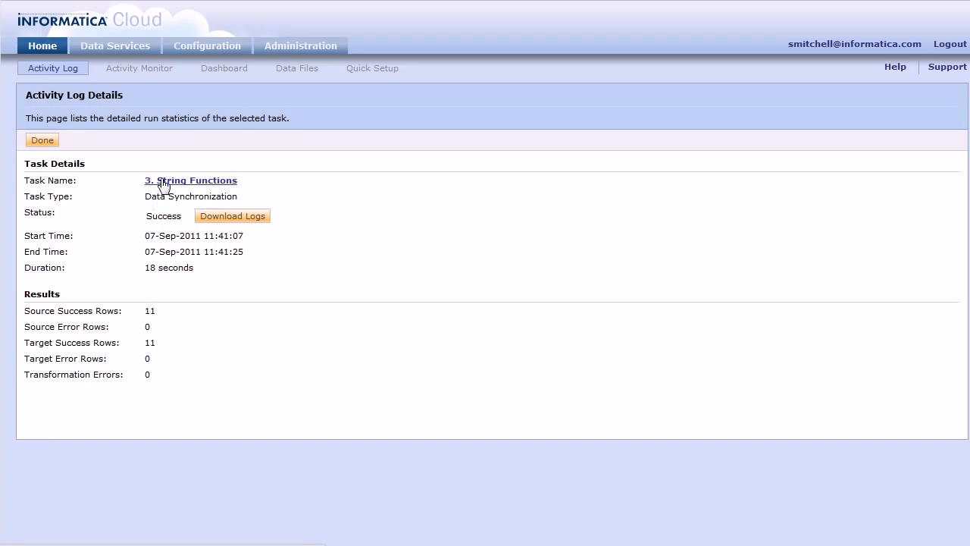
click(162, 184)
click(37, 142)
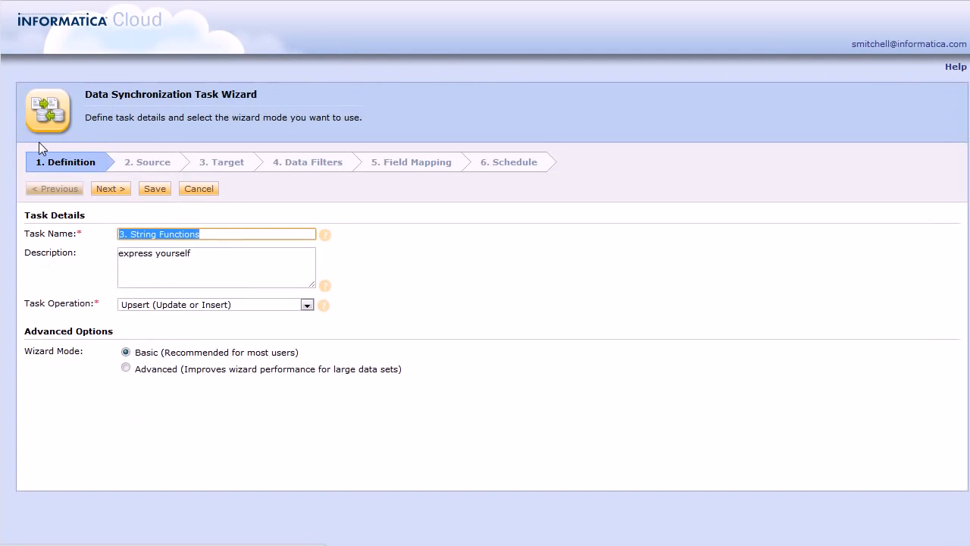
click(392, 167)
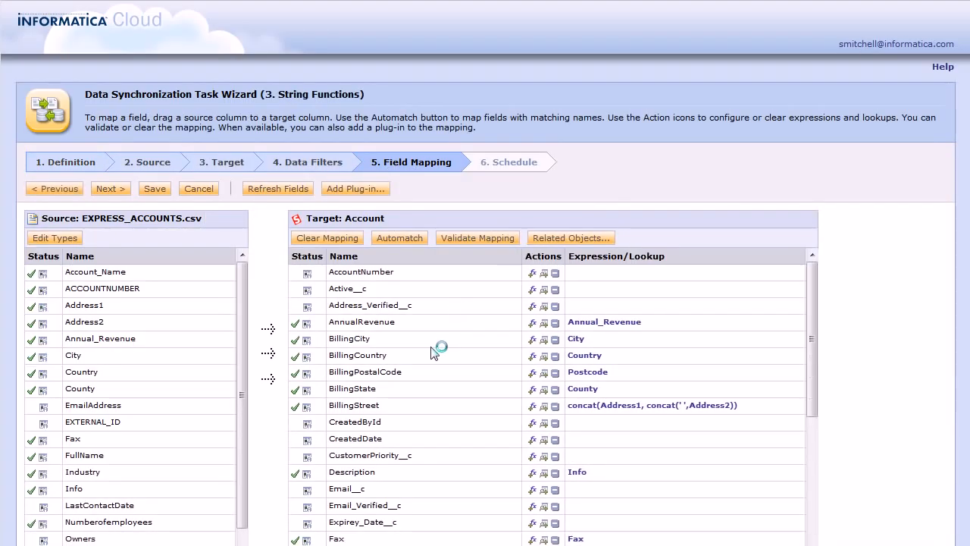
scroll(435, 348, down, 3)
scroll(434, 351, down, 6)
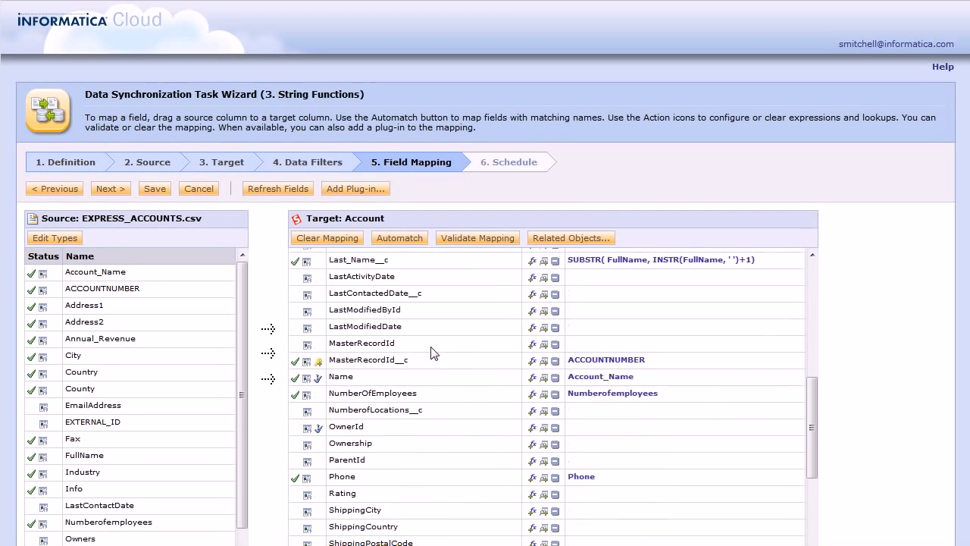
scroll(434, 354, down, 4)
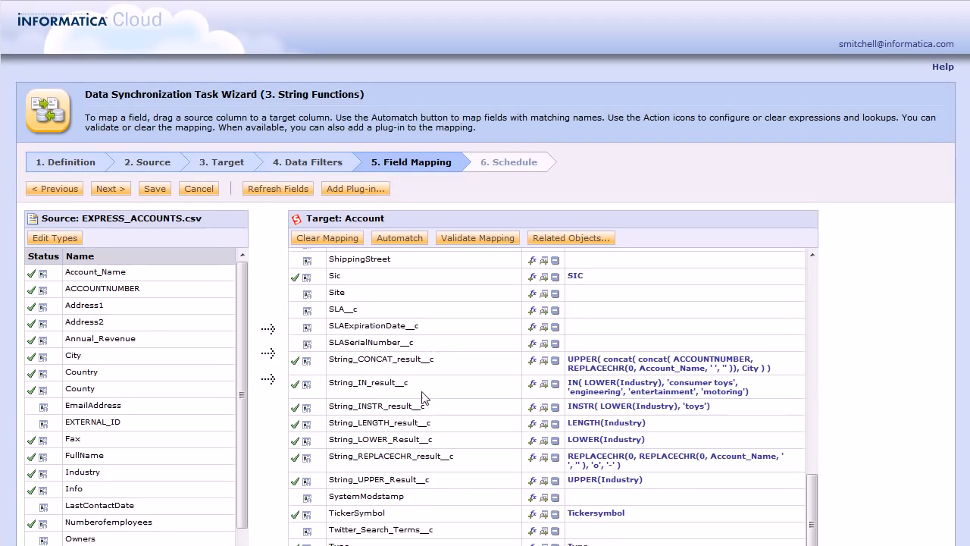
Open the String_IN_result__c expression and break the IN value list onto separate lines
click(675, 394)
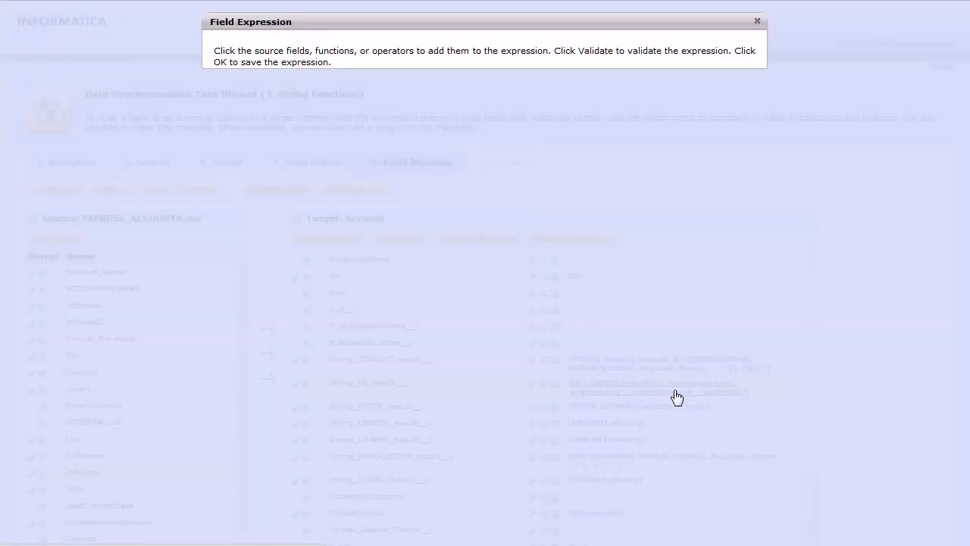
click(524, 140)
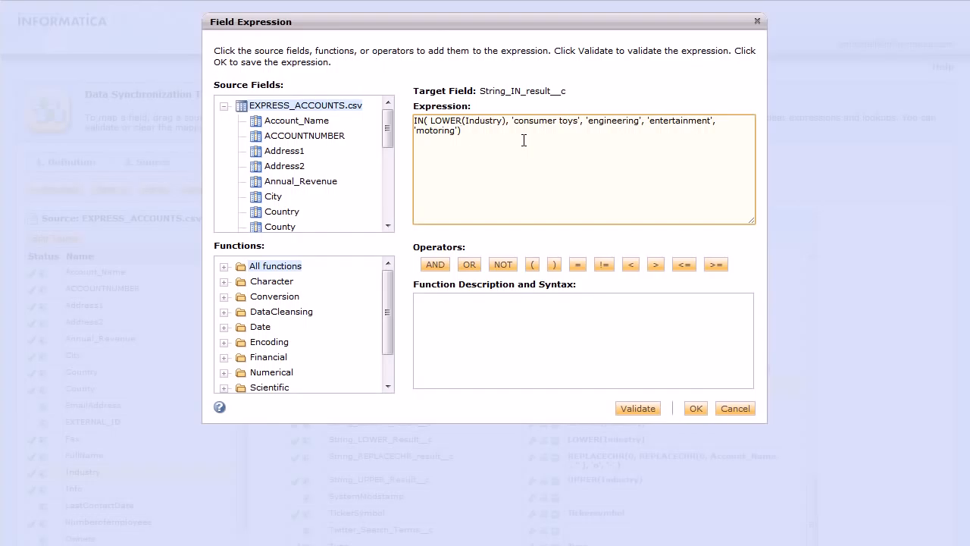
key(Up)
key(Return)
key(Return)
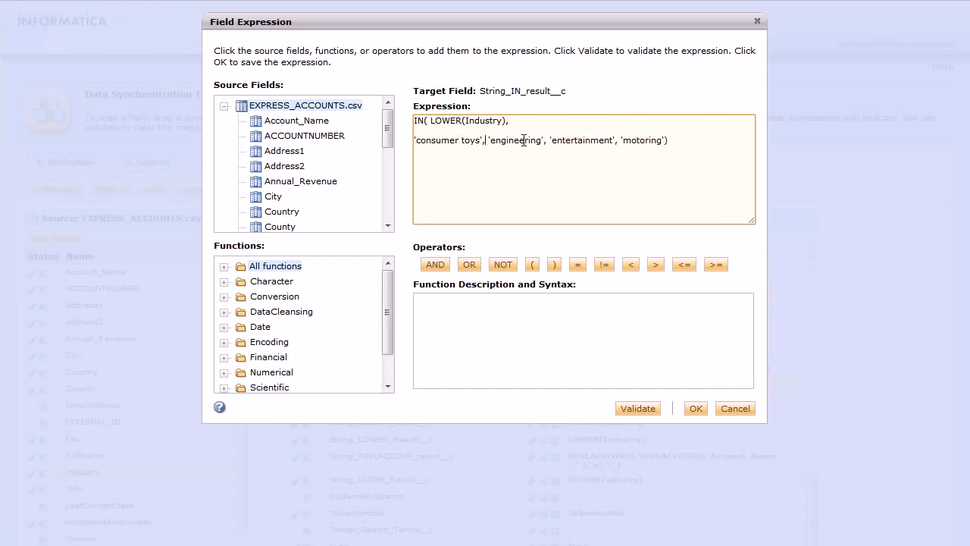
key(Return)
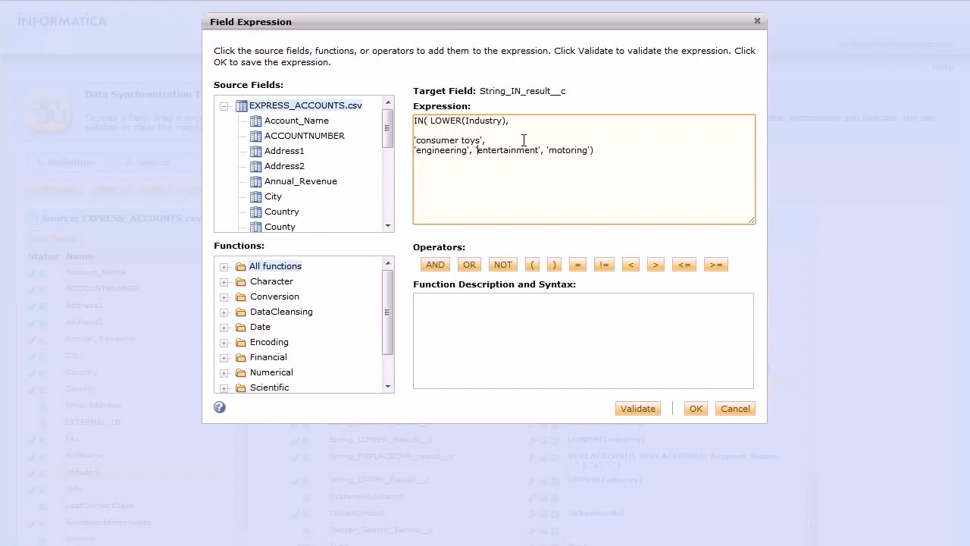
key(Return)
key(Return)
Highlight each IN value in turn: 'consumer toys', 'engineering', 'entertainment', then 'motoring'
key(Up)
key(Up)
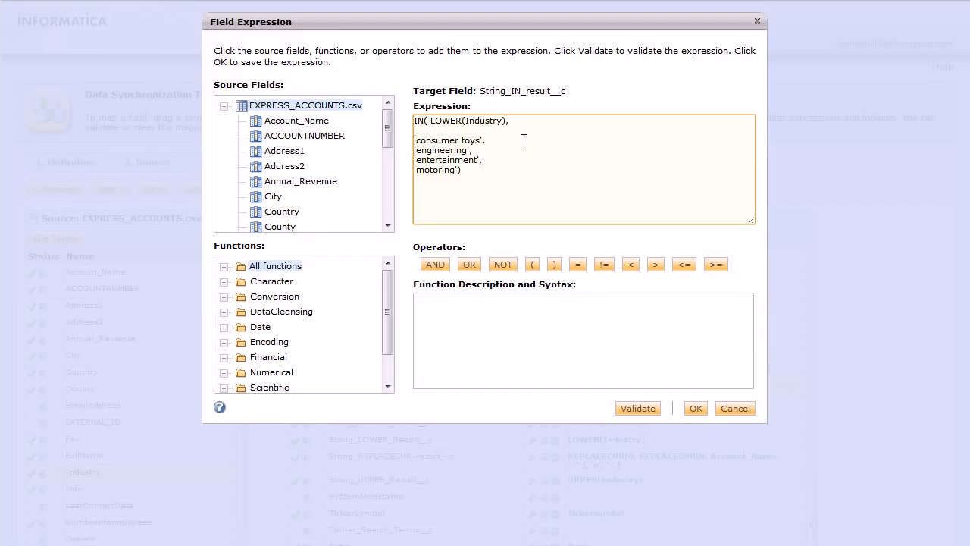
key(shift+End)
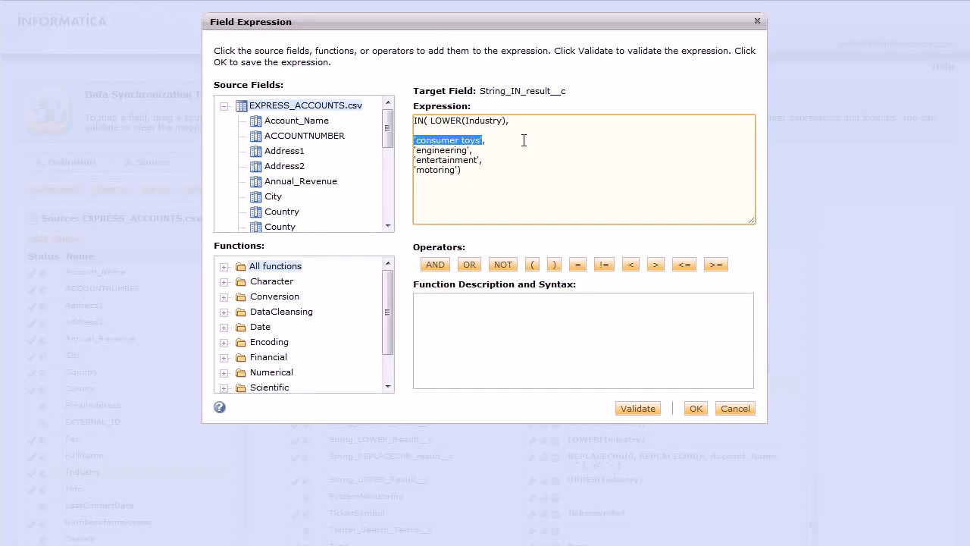
key(End)
key(Up)
key(Home)
key(shift+End)
key(shift+Left)
key(shift+Left)
key(Down)
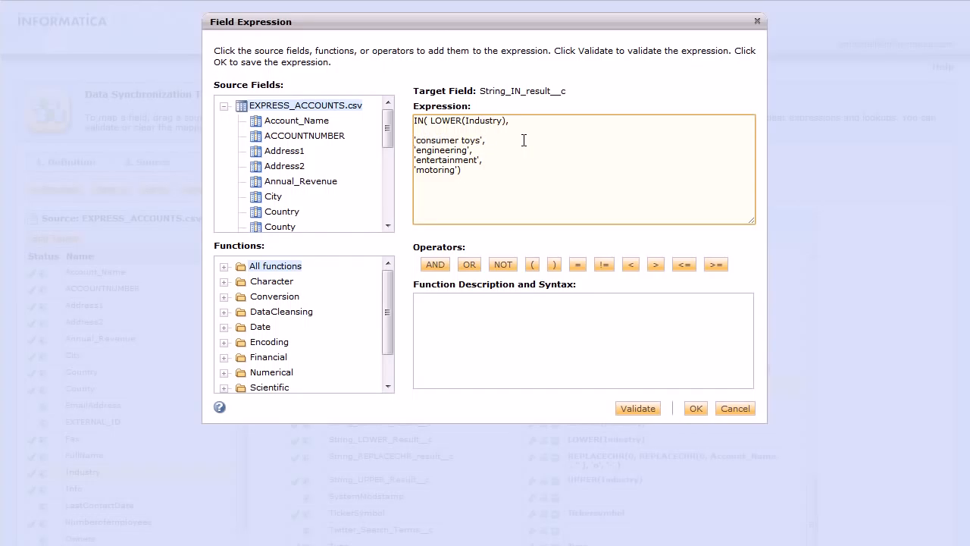
key(shift+End)
key(shift+Left)
key(shift+Left)
key(Down)
key(shift+End)
key(shift+Left)
key(shift+Left)
key(Down)
Highlight the LOWER(Industry) argument on the first line of the IN expression
key(Left)
key(Left)
key(shift+Left)
key(shift+Left)
key(shift+Left)
key(shift+Left)
key(shift+Left)
key(shift+Left)
key(shift+Left)
key(shift+Left)
key(shift+Left)
key(shift+Left)
key(shift+Left)
key(shift+Left)
key(shift+Left)
key(shift+Left)
key(shift+Left)
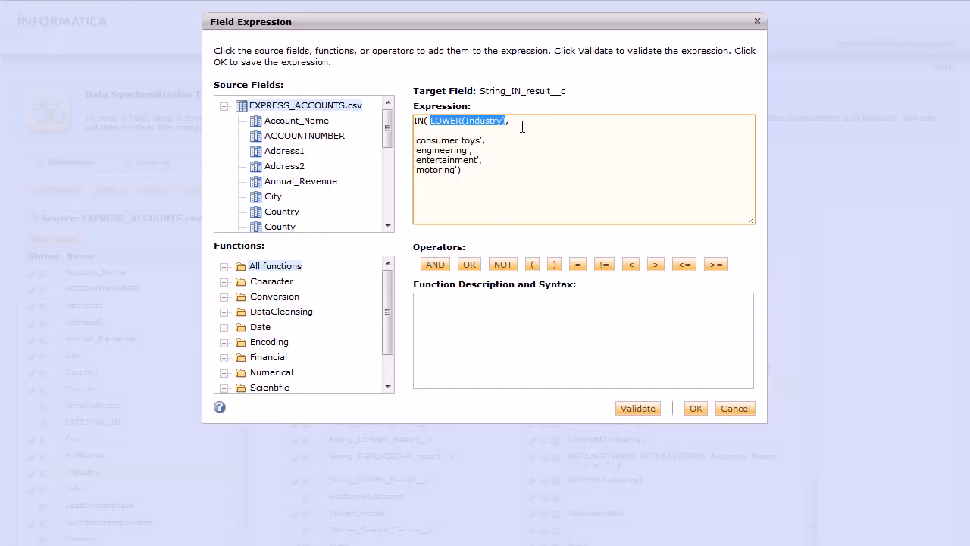
key(Left)
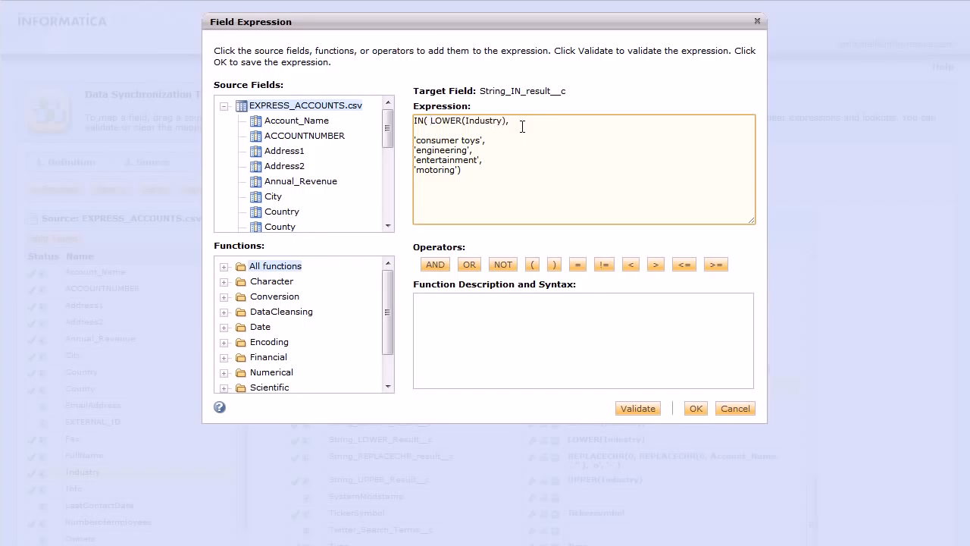
key(shift+End)
key(shift+Left)
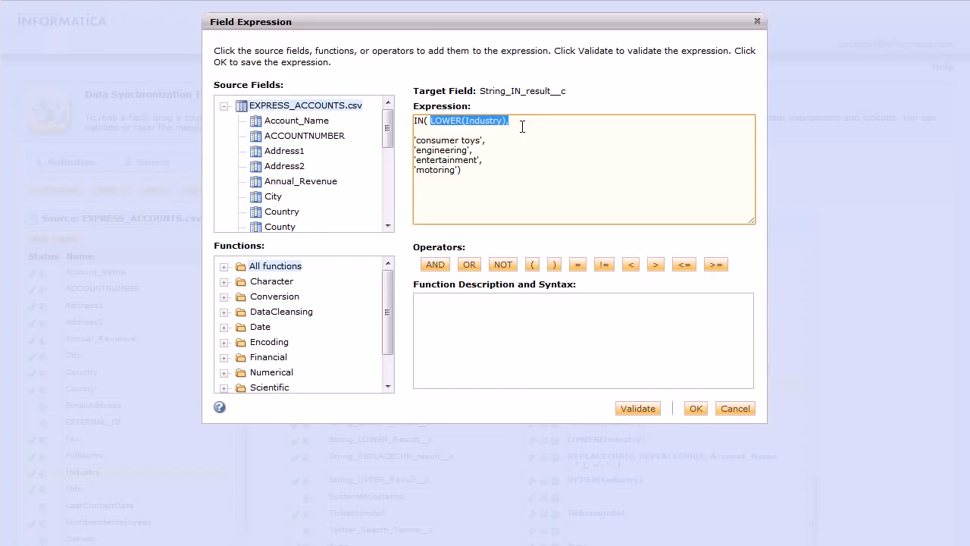
key(Right)
key(shift+Home)
key(shift+Right)
key(shift+Right)
key(shift+Right)
key(shift+Right)
Push LOWER(Industry) onto its own line beneath IN( and remove the extra blank line
key(Left)
key(Return)
key(Return)
key(Down)
key(BackSpace)
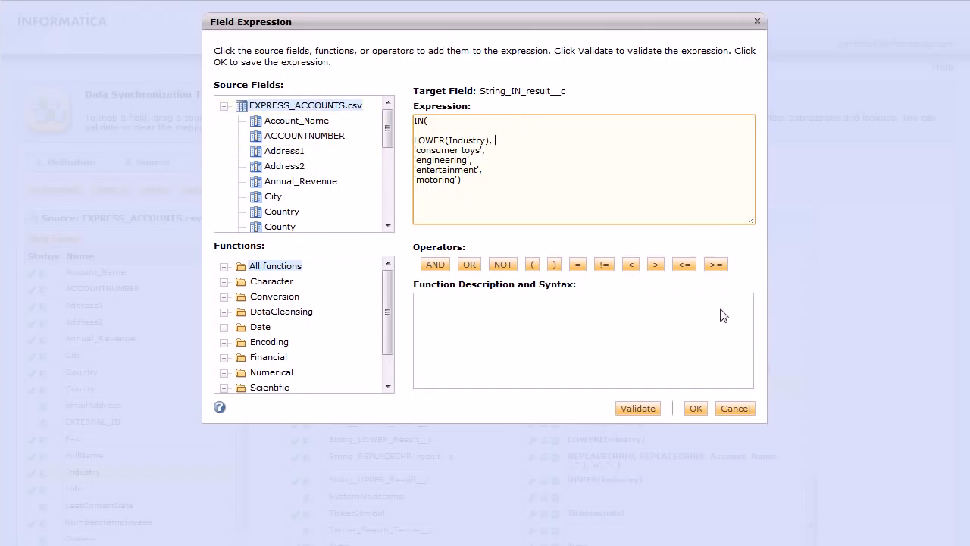
Save the reformatted IN expression and point out String INSTR result 10 on the Salesforce account
click(695, 410)
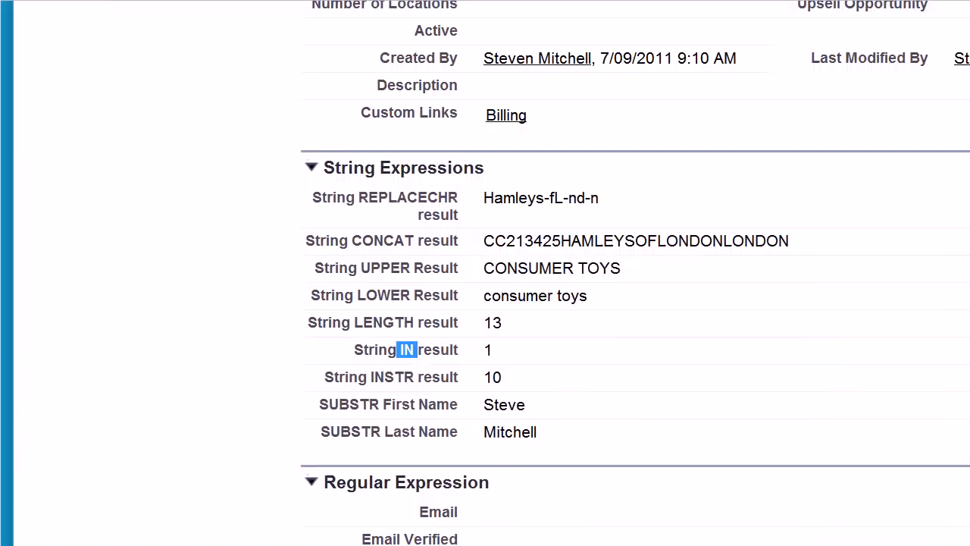
drag(333, 379, 506, 384)
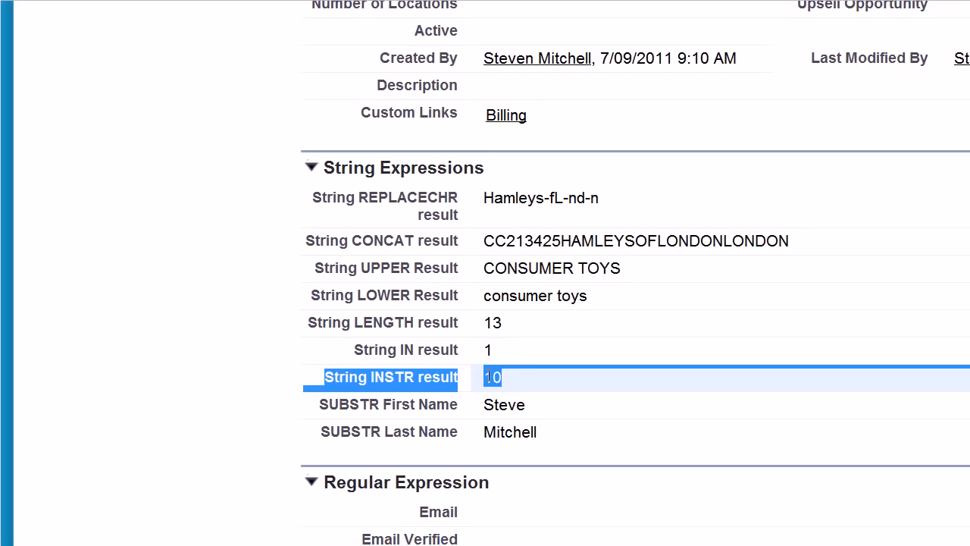
double_click(488, 377)
drag(372, 377, 464, 390)
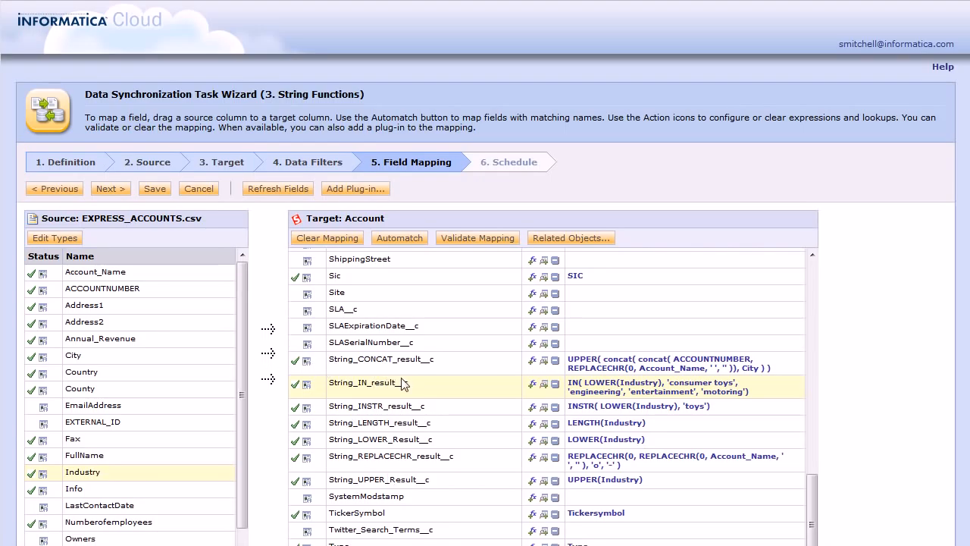
Open the String_INSTR_result__c expression and split LOWER(Industry) and 'toys' onto separate lines
click(599, 408)
click(654, 136)
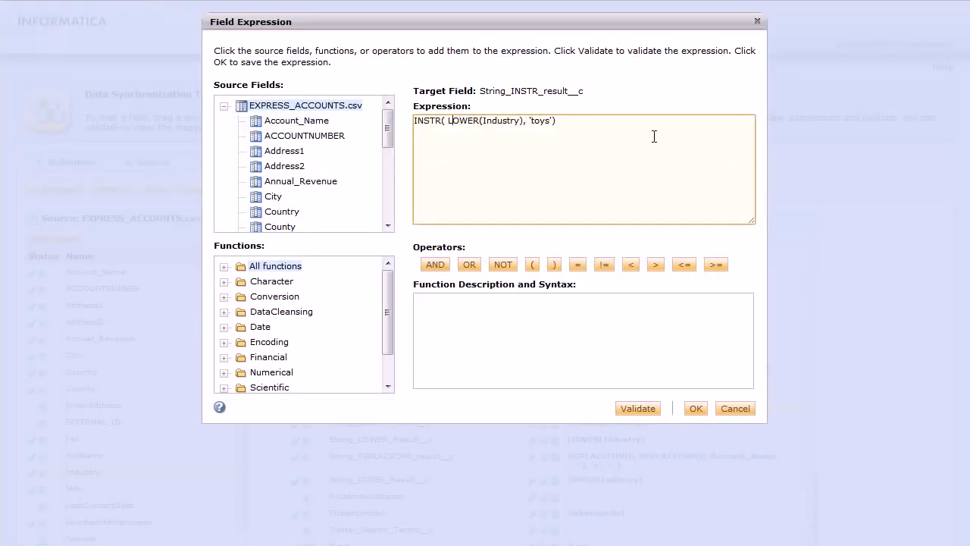
key(Return)
key(Return)
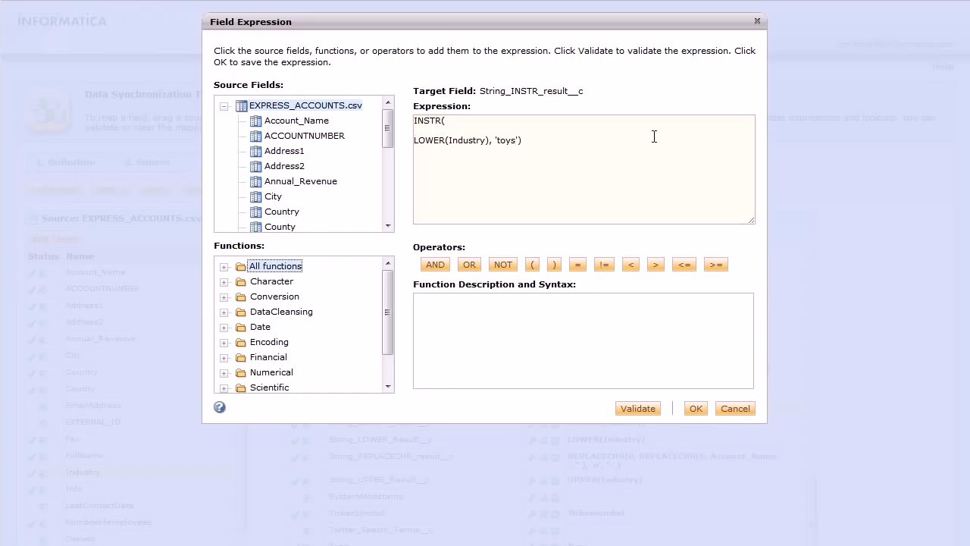
click(426, 141)
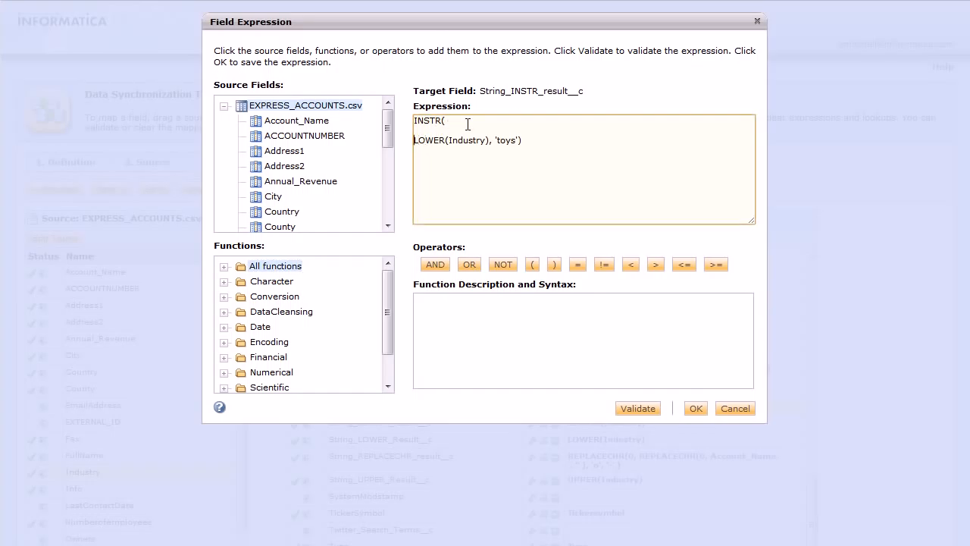
key(shift+Right)
key(shift+Right)
key(shift+Right)
key(shift+Right)
key(shift+Right)
key(shift+Right)
key(shift+Right)
key(shift+Right)
key(Right)
key(Right)
key(Right)
key(shift+Right)
key(shift+Right)
key(shift+Right)
key(shift+Right)
key(shift+Right)
key(shift+Right)
key(shift+Right)
key(Left)
key(Return)
key(Return)
key(Return)
Add blank lines below 'toys' and type the spaced-out sample 'C o s u m e r t o y s'
key(Up)
key(shift+Up)
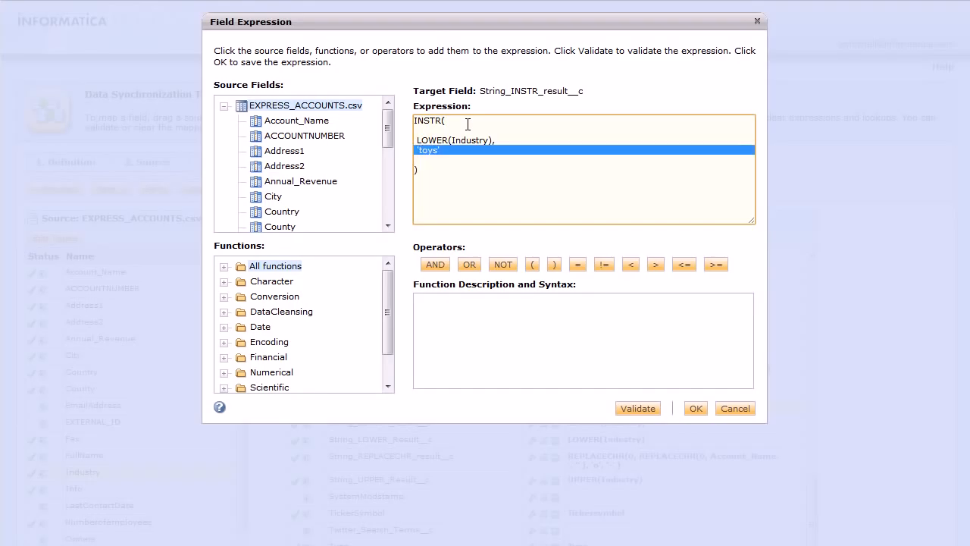
key(Left)
key(shift+Up)
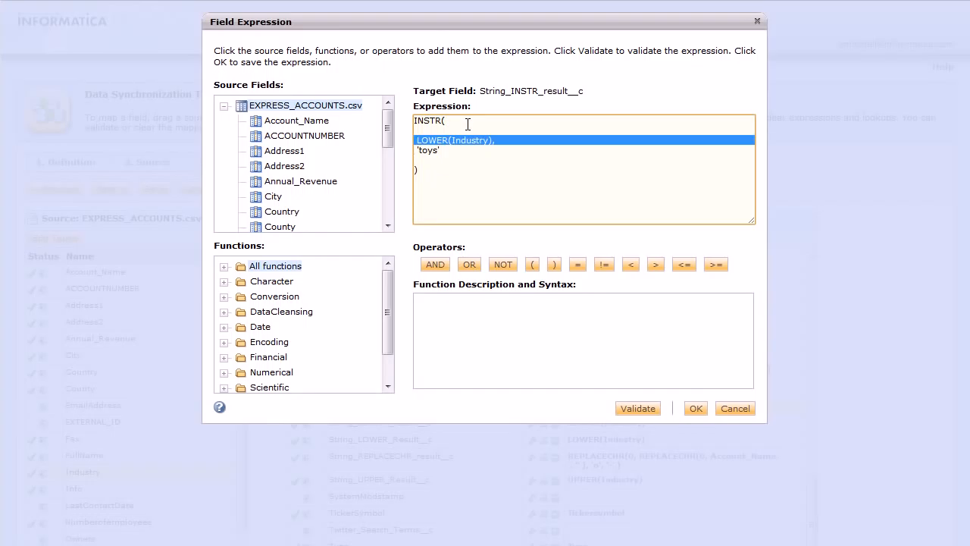
key(Down)
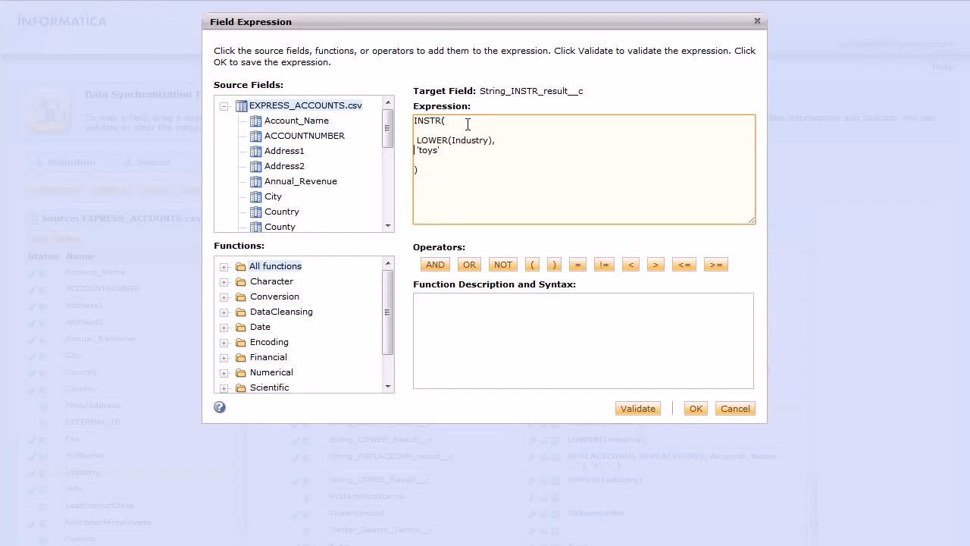
key(Return)
key(Up)
key(Up)
key(Up)
key(Down)
key(Return)
text(C o s u m e r t o y s)
Correct the sample to 'C o n s u m e r t o y s' and add position numbers 1 to 9
key(Home)
key(shift+Down)
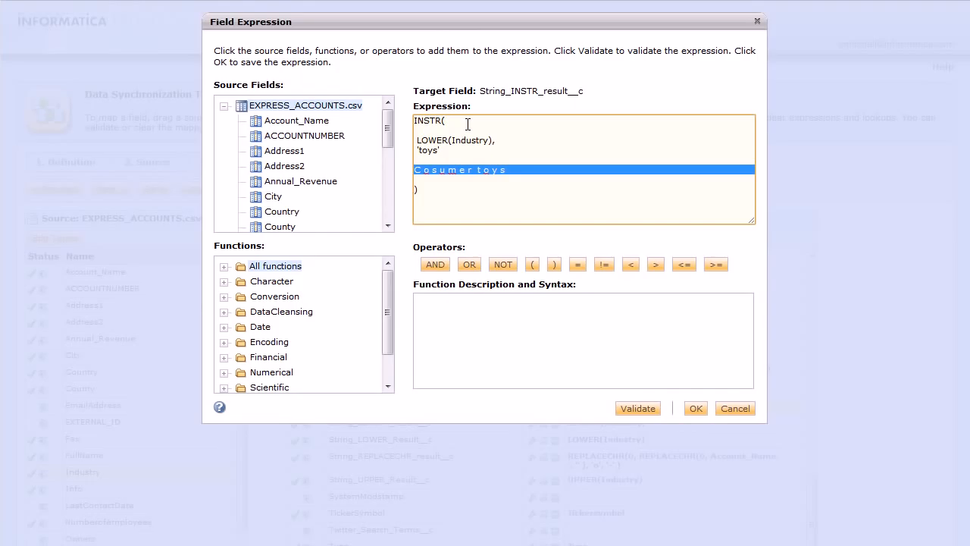
key(Left)
text(n)
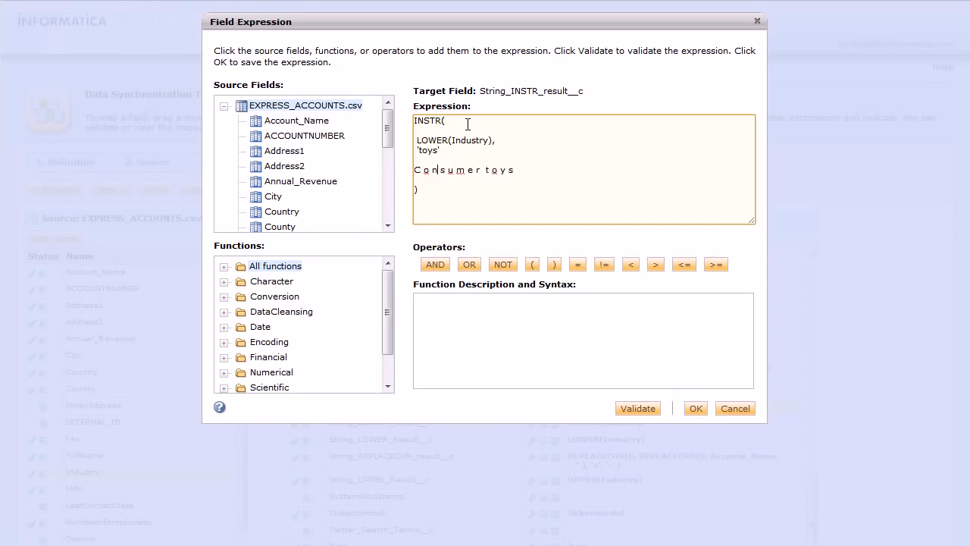
text(1)
text( 2)
text( 3)
text(4)
text( 5)
text(6 7)
text( 8)
text( 1)
key(BackSpace)
text(9)
key(Return)
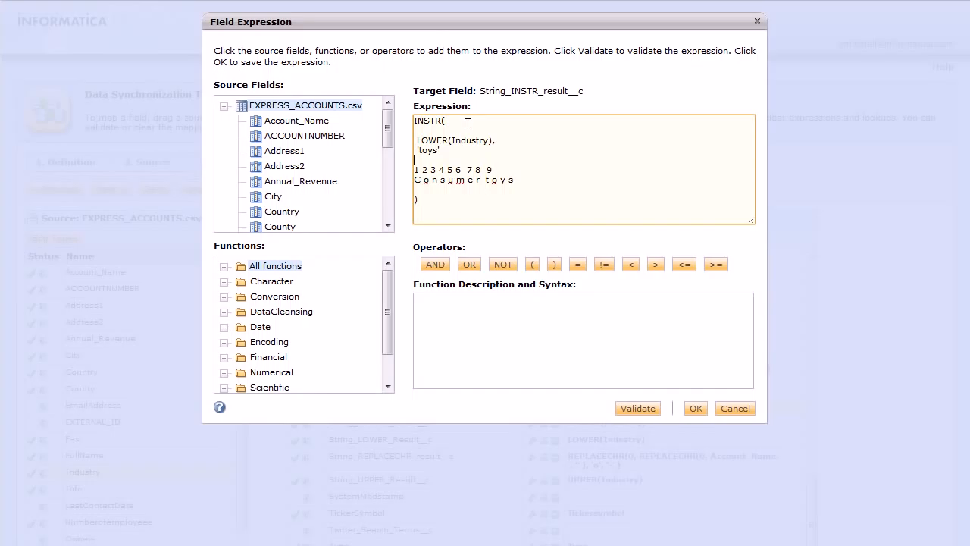
Highlight 'toys' in the search string and in the sample to show it starts at position 10
key(Down)
key(shift+Down)
key(shift+Down)
key(Down)
key(Up)
key(Up)
key(Right)
key(shift+Right)
key(shift+Right)
key(shift+Right)
key(shift+Right)
click(486, 180)
drag(488, 182, 490, 184)
click(486, 181)
drag(506, 182, 515, 182)
click(487, 177)
Delete the counting annotation lines and save the INSTR expression
drag(487, 178, 518, 179)
click(450, 155)
drag(450, 155, 425, 195)
key(BackSpace)
click(699, 409)
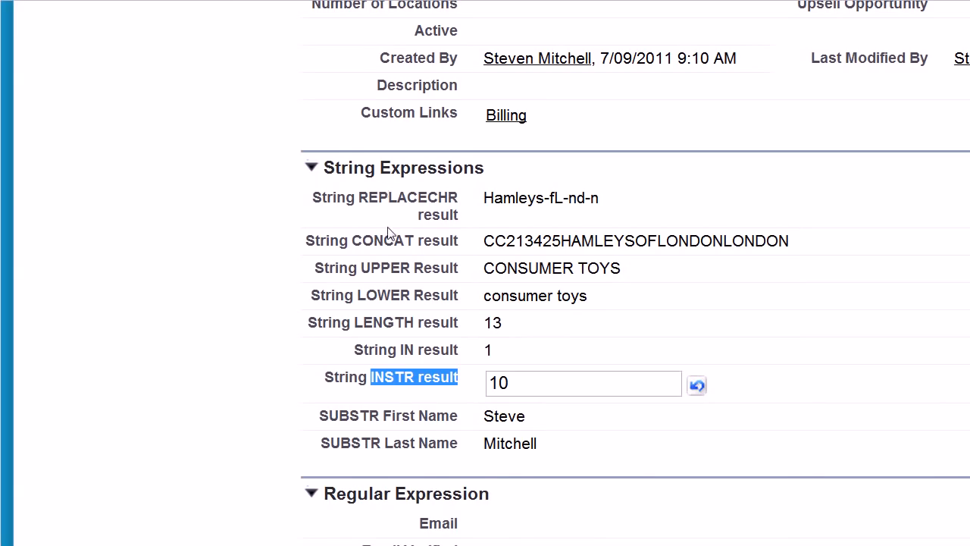
On the Salesforce account, highlight INSTR result 10, the LENGTH label, and SUBSTR in the name labels
drag(509, 383, 498, 383)
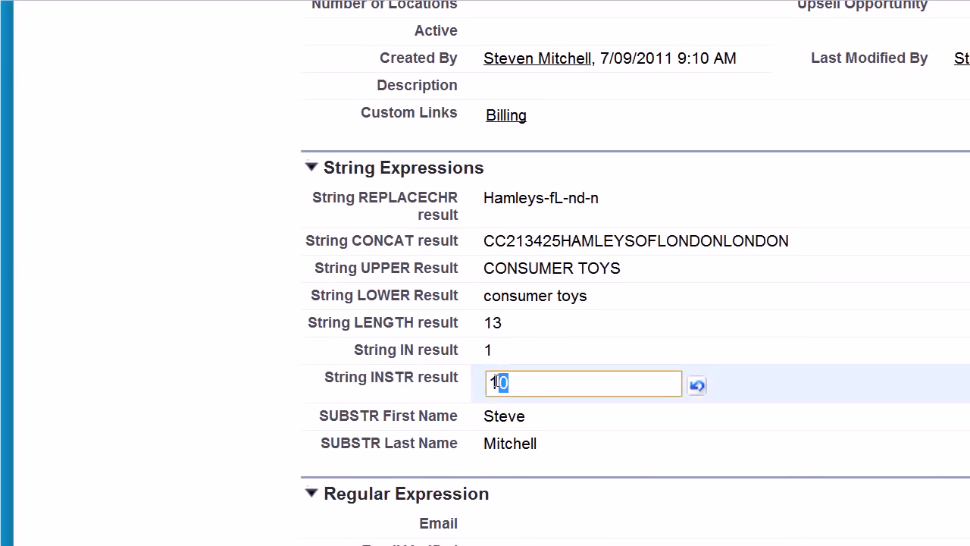
click(490, 295)
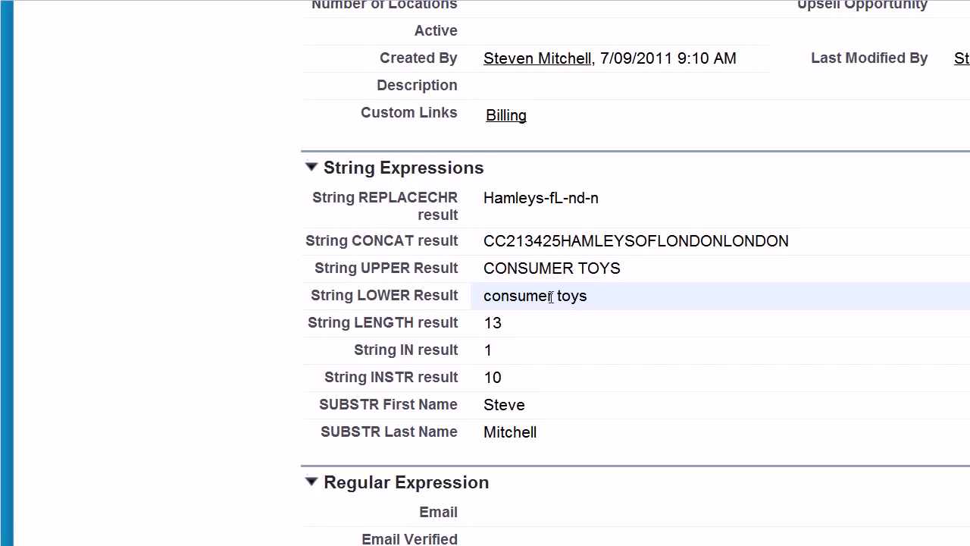
drag(557, 296, 595, 305)
drag(368, 381, 487, 383)
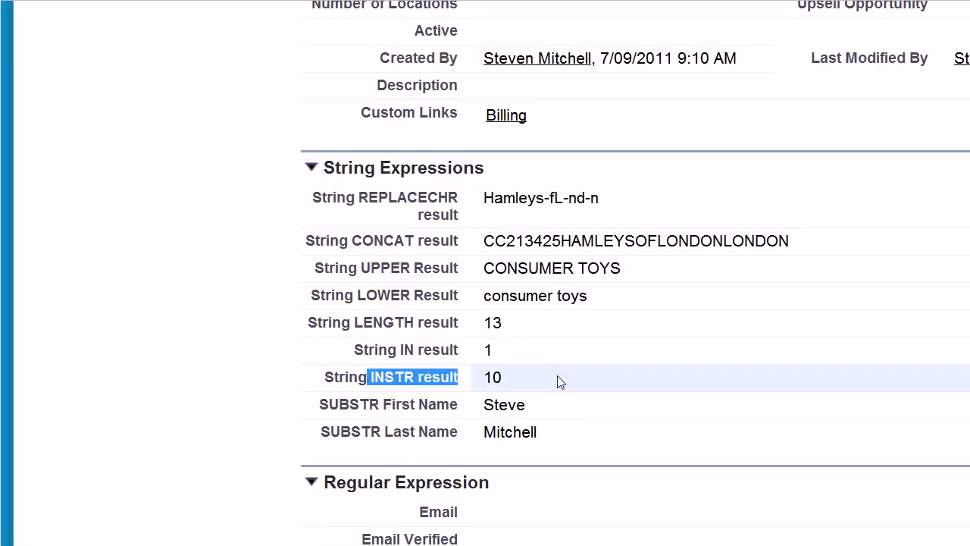
drag(351, 322, 472, 329)
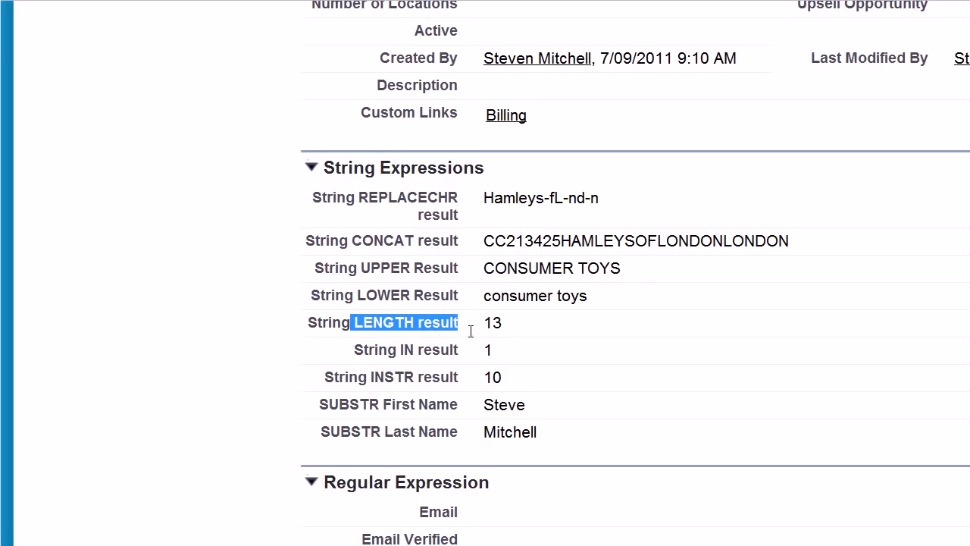
double_click(351, 402)
double_click(355, 432)
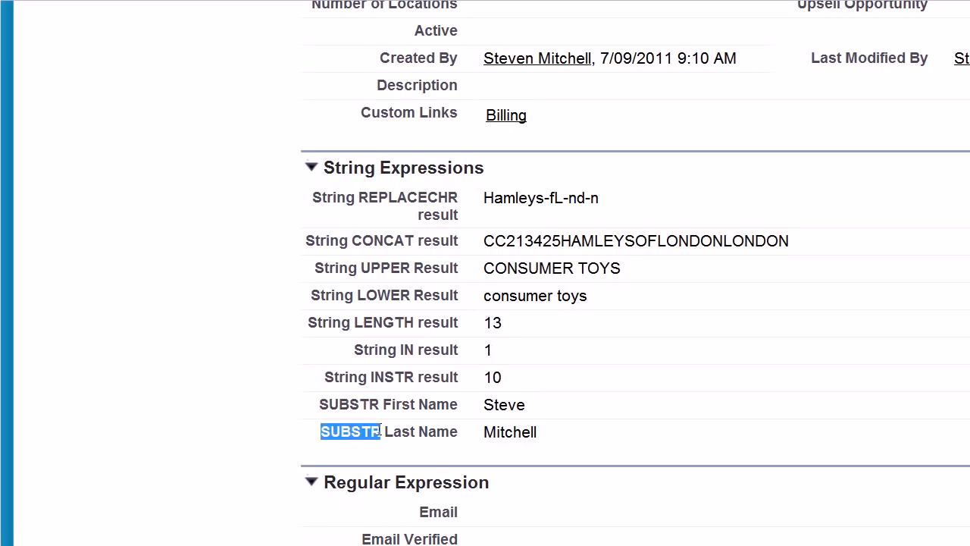
click(353, 402)
drag(319, 404, 381, 404)
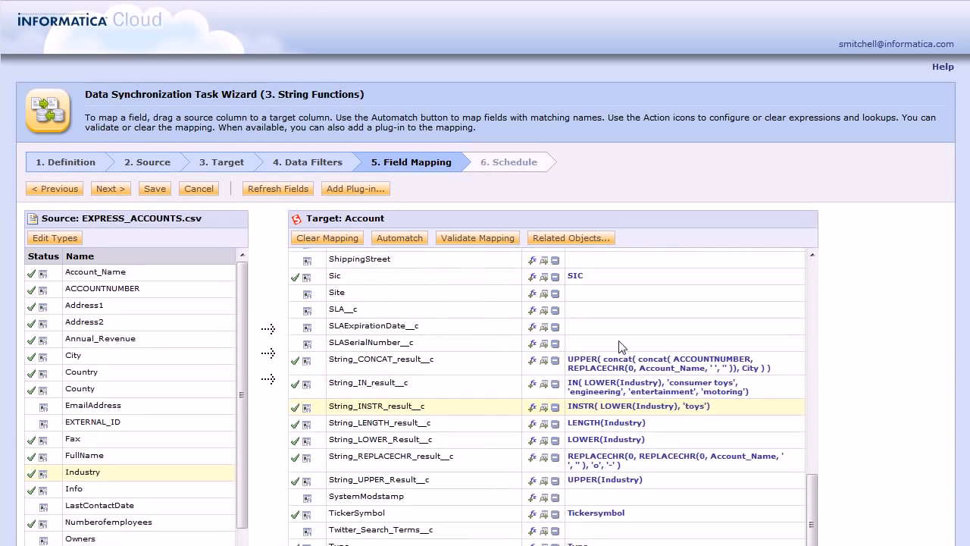
Scroll up to the Last_Name__c and First_Name__c mappings and open the First_Name__c SUBSTR expression
scroll(506, 369, down, 1)
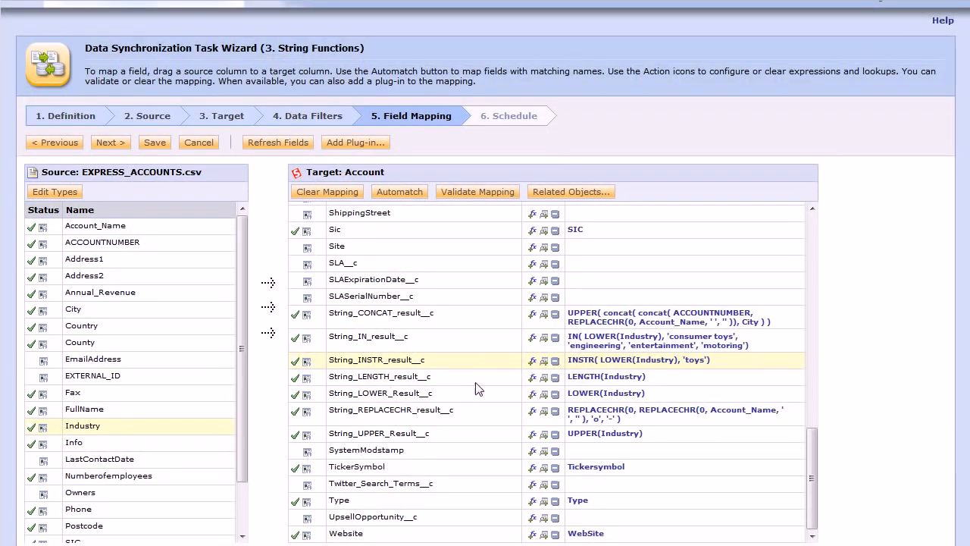
scroll(455, 364, up, 4)
scroll(454, 364, up, 6)
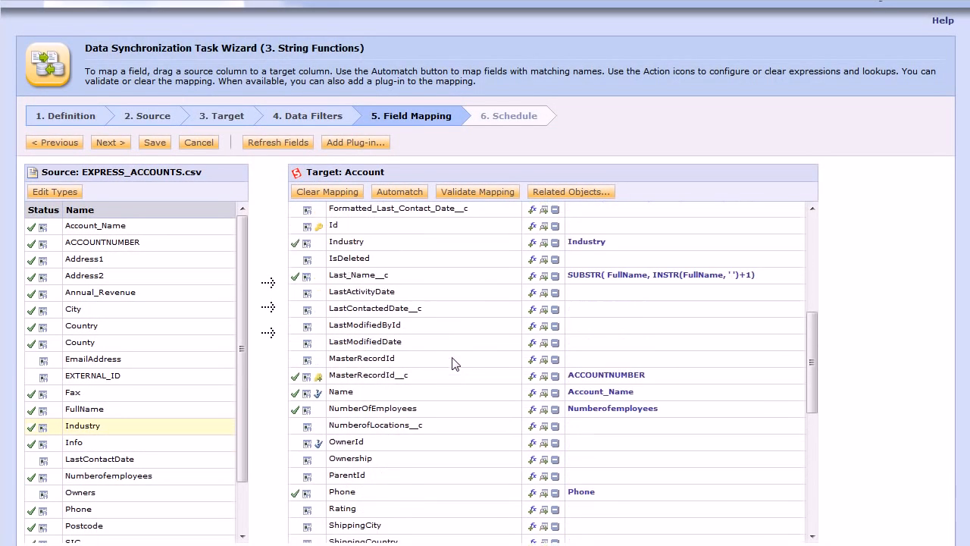
click(336, 274)
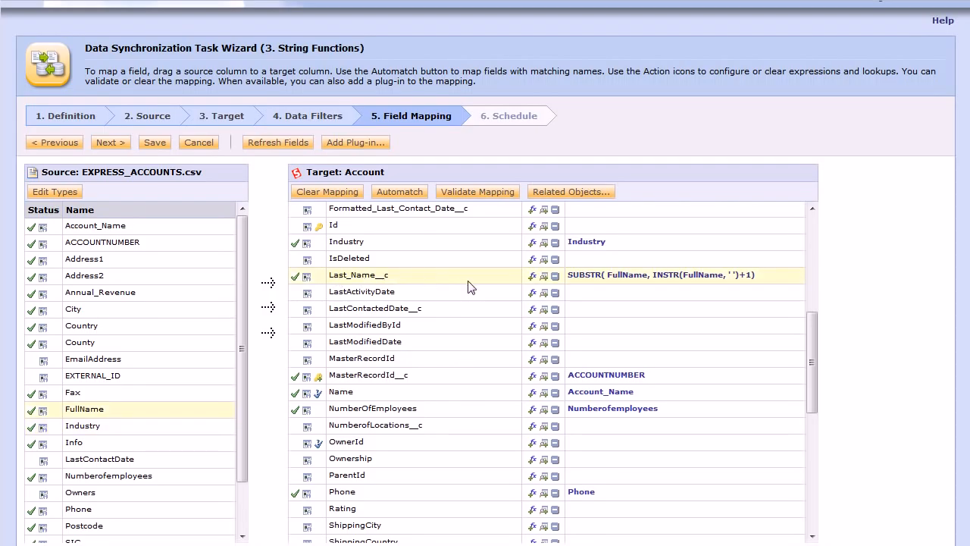
scroll(453, 388, up, 4)
click(362, 347)
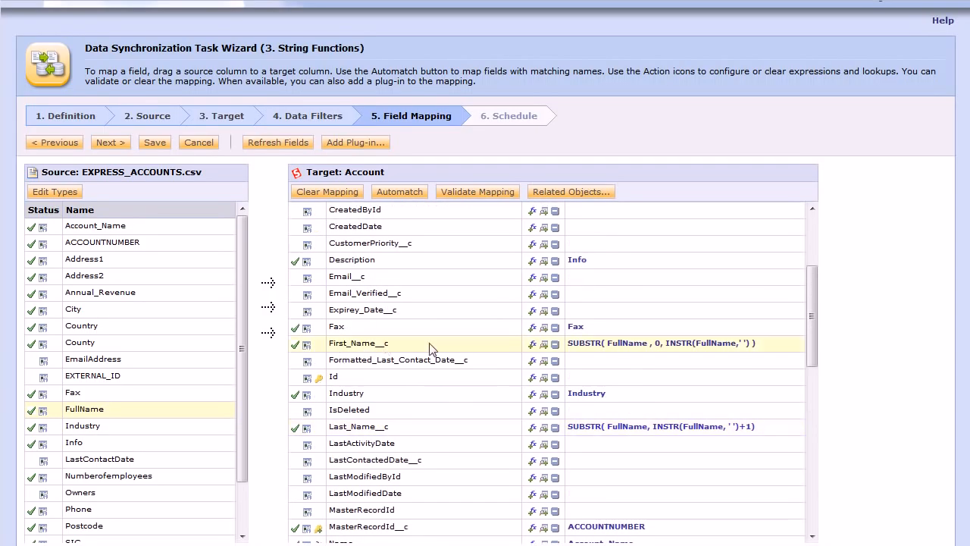
double_click(662, 346)
Highlight the SUBSTR name and its arguments in the First_Name__c formula
click(457, 75)
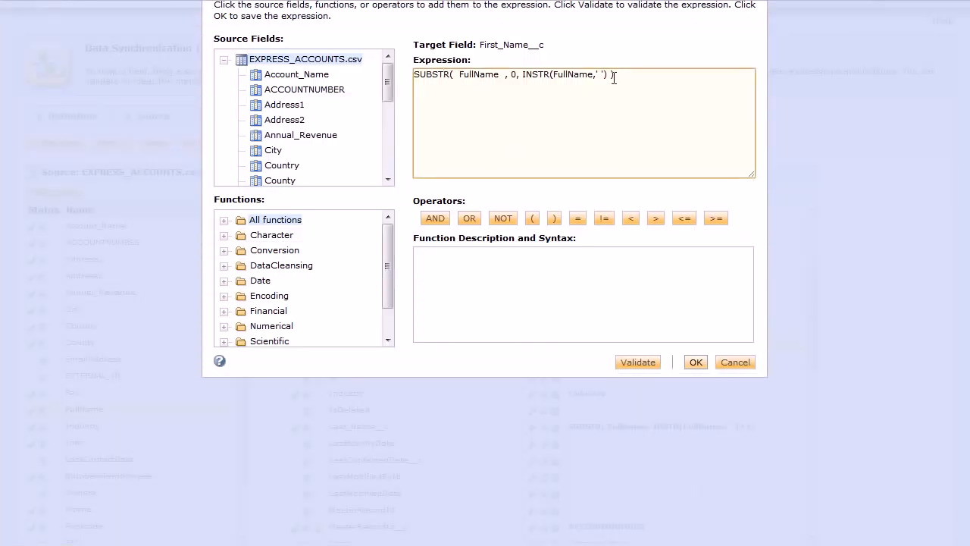
key(shift+Home)
key(ctrl+End)
drag(457, 75, 663, 76)
click(662, 76)
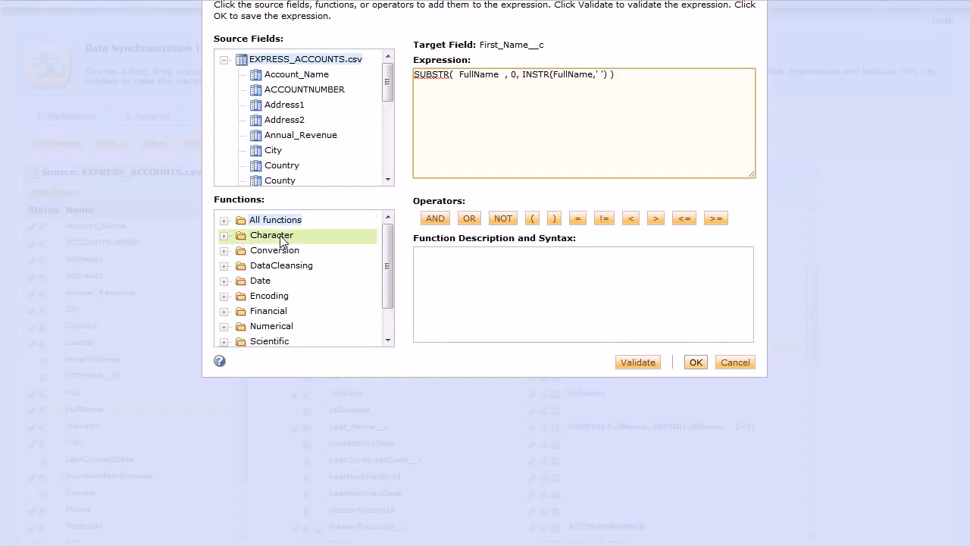
Insert the SUBSTR(char, m, n) template from Functions > Character on its own line below the formula
click(225, 237)
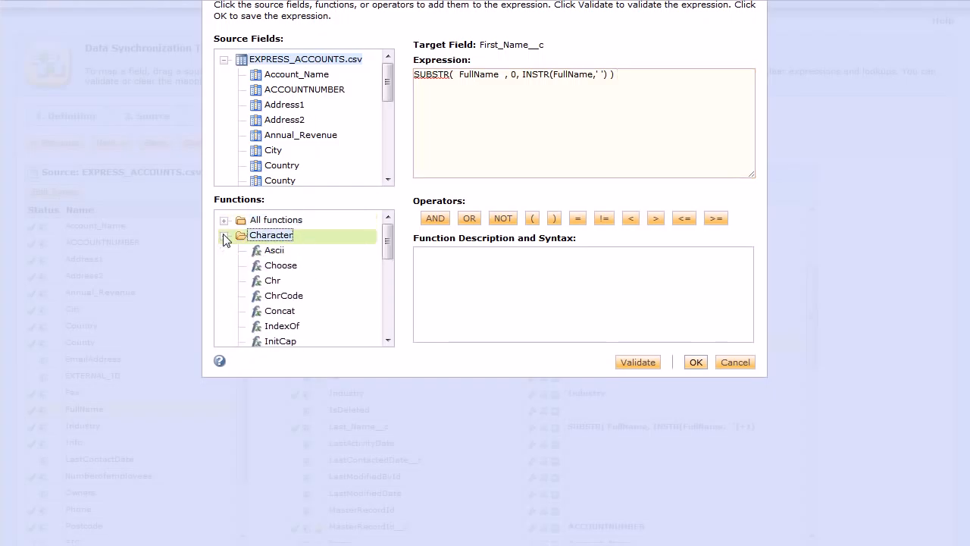
drag(388, 231, 388, 286)
double_click(280, 300)
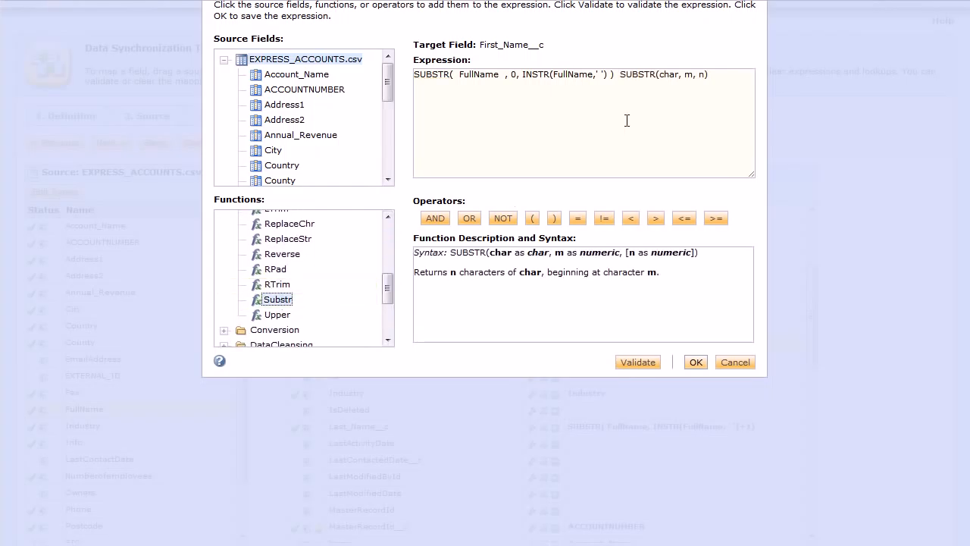
click(619, 73)
key(Return)
key(Return)
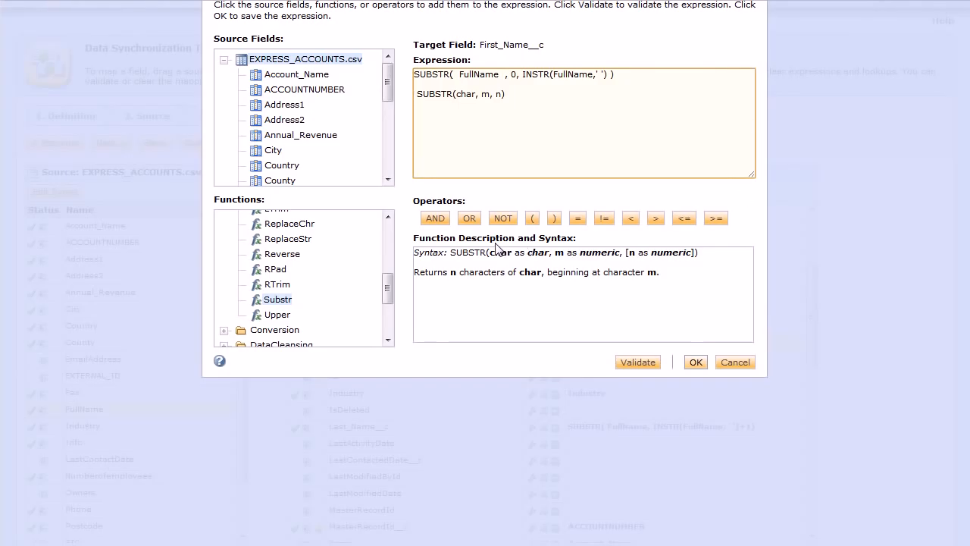
Select the FullName and 0 start-position arguments of the existing SUBSTR call
click(460, 74)
key(shift+Right)
key(shift+Right)
key(shift+Right)
key(shift+Right)
key(shift+Right)
key(shift+Right)
key(shift+Right)
key(shift+Right)
key(shift+Right)
key(shift+Left)
key(Right)
key(Right)
key(Right)
key(Right)
key(shift+Right)
Add a sample full name and a dash on scratch lines below the SUBSTR formula
key(End)
key(Return)
key(Return)
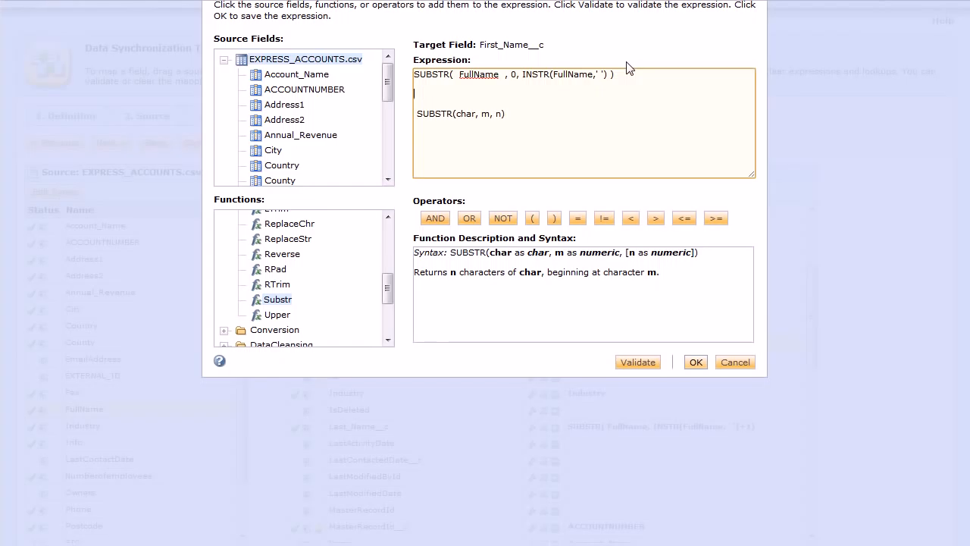
key(Return)
text(Steve )
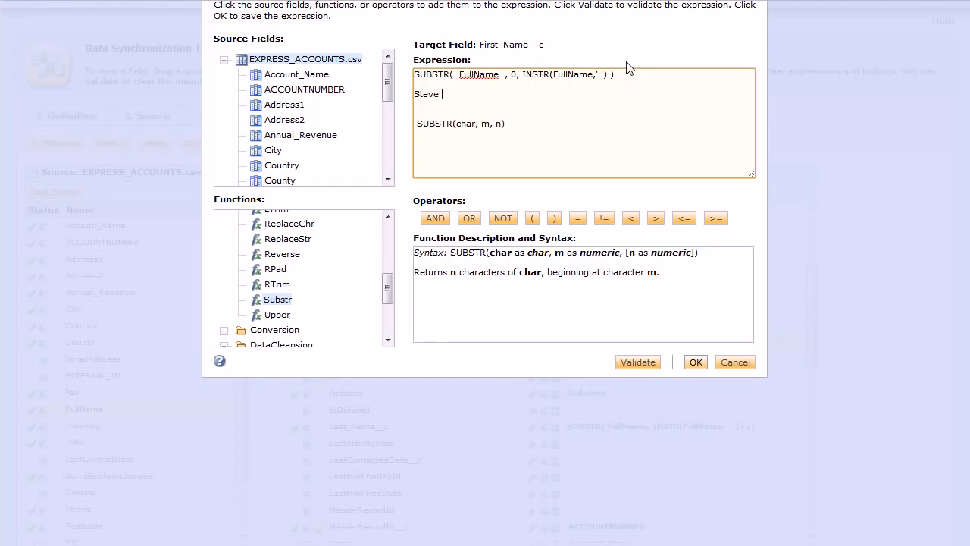
text(Mitchell)
key(Up)
key(Down)
text(-)
Highlight the sample name's first word to show what SUBSTR extracts
key(Home)
key(shift+Down)
key(Up)
key(shift+Right)
key(shift+Right)
key(shift+Right)
key(shift+Right)
key(shift+Right)
key(shift+Right)
key(shift+Right)
key(shift+Right)
key(shift+Right)
key(shift+Right)
key(shift+Right)
key(shift+Right)
key(shift+Right)
key(shift+Right)
key(Up)
key(Right)
key(Right)
key(Right)
key(Right)
key(Right)
key(Right)
key(Right)
key(Right)
key(Right)
key(Right)
key(Right)
key(Right)
key(Right)
key(Right)
key(Right)
key(Right)
key(Right)
key(Right)
key(Right)
key(Right)
Delete the INSTR length argument, then undo to restore it
key(shift+End)
key(shift+Left)
key(shift+Left)
key(Delete)
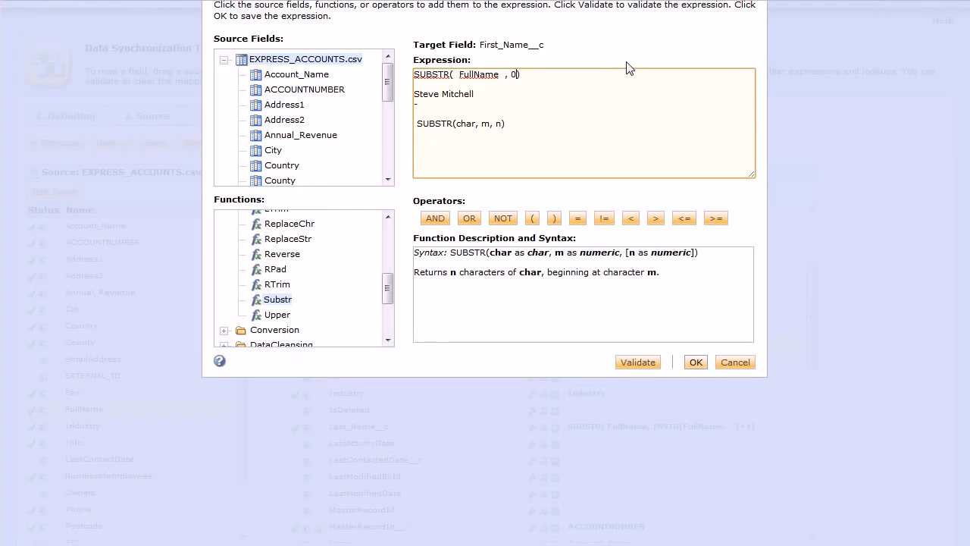
key(ctrl+z)
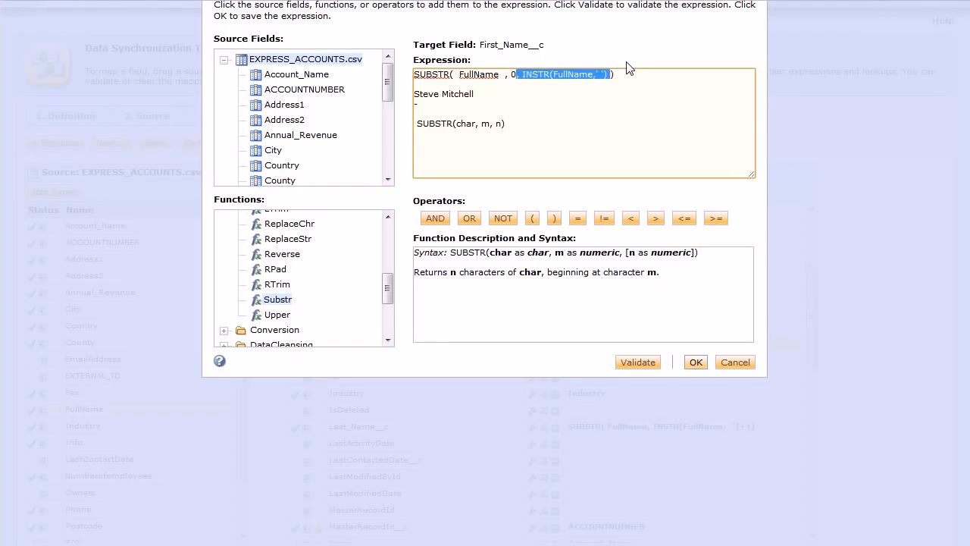
Highlight FullName and the ' ' search character in INSTR, then the space in the sample name
key(Right)
key(Left)
key(Left)
key(Left)
key(Left)
key(Left)
key(Left)
key(Left)
key(Left)
key(Left)
key(Left)
key(Left)
key(Left)
key(Left)
key(Left)
key(Right)
key(Right)
key(shift+Right)
key(shift+Right)
key(shift+Right)
key(shift+Right)
key(shift+Right)
key(shift+Right)
key(shift+Right)
key(shift+Right)
key(shift+Right)
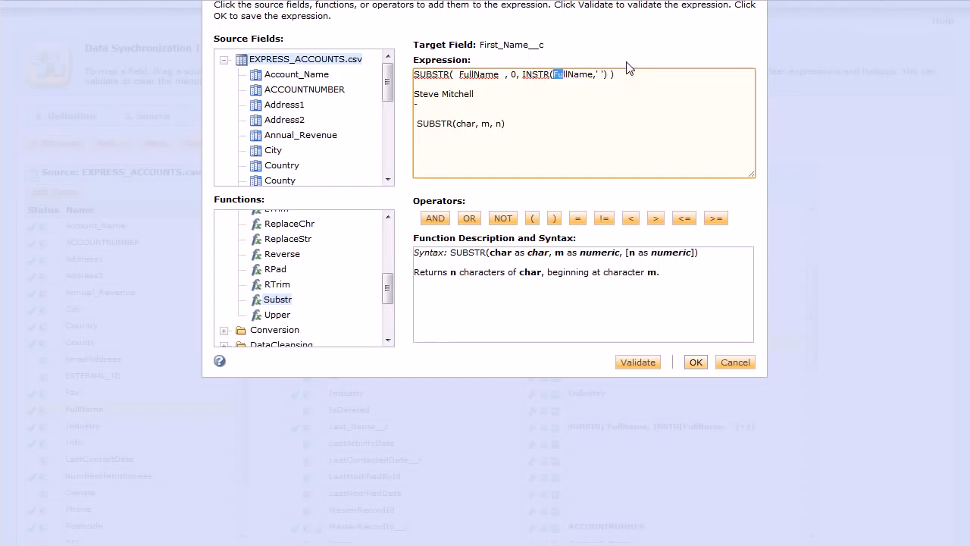
key(Right)
key(shift+Right)
key(shift+Right)
key(shift+Right)
key(Down)
key(shift+Right)
drag(416, 94, 439, 94)
Delete the scratch lines and confirm the First_Name__c SUBSTR expression
key(Up)
key(shift+Down)
key(shift+Down)
key(shift+Down)
key(shift+Down)
key(shift+Down)
key(shift+Down)
key(shift+Down)
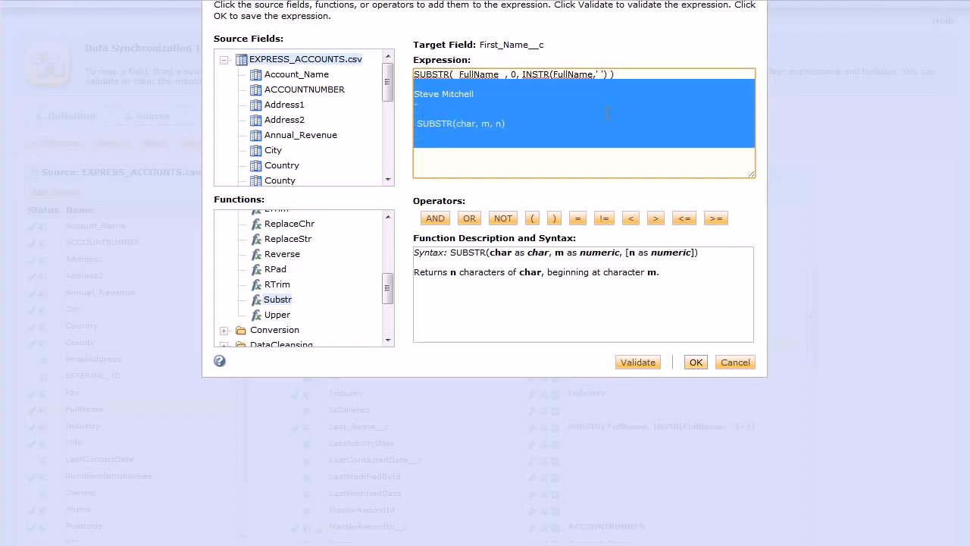
key(BackSpace)
key(BackSpace)
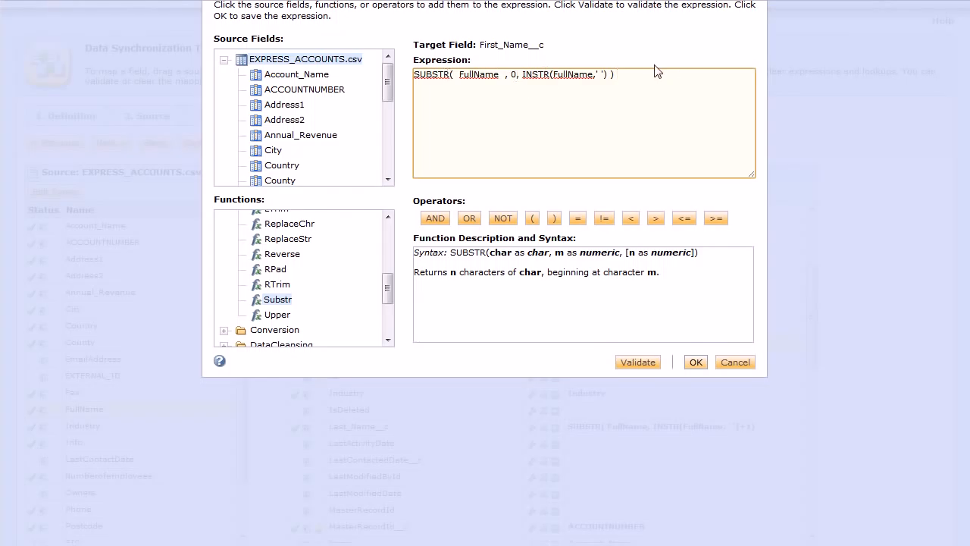
click(696, 363)
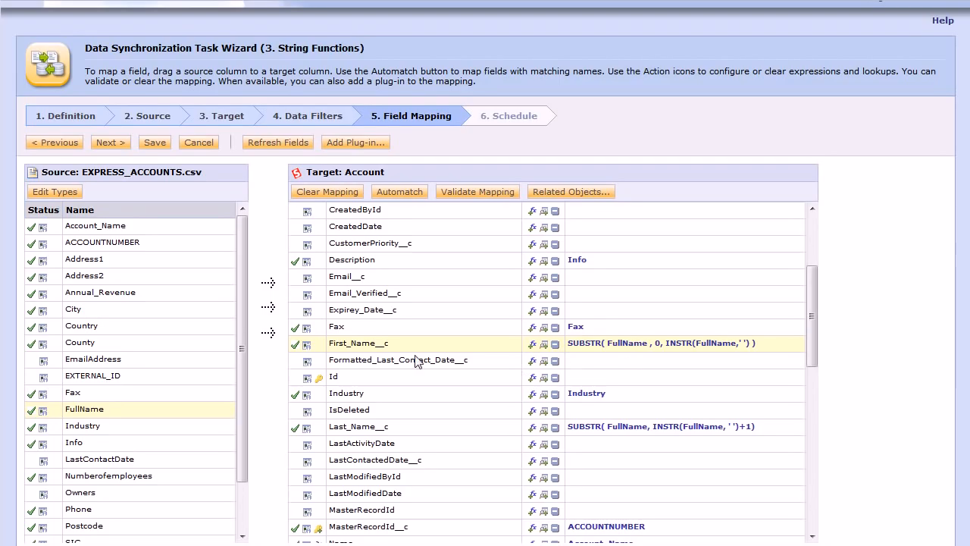
click(596, 428)
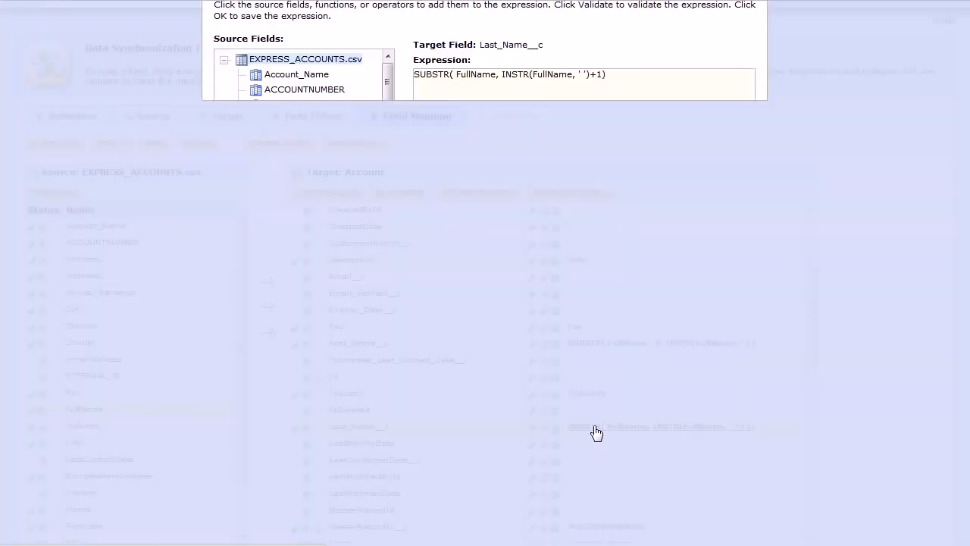
click(456, 74)
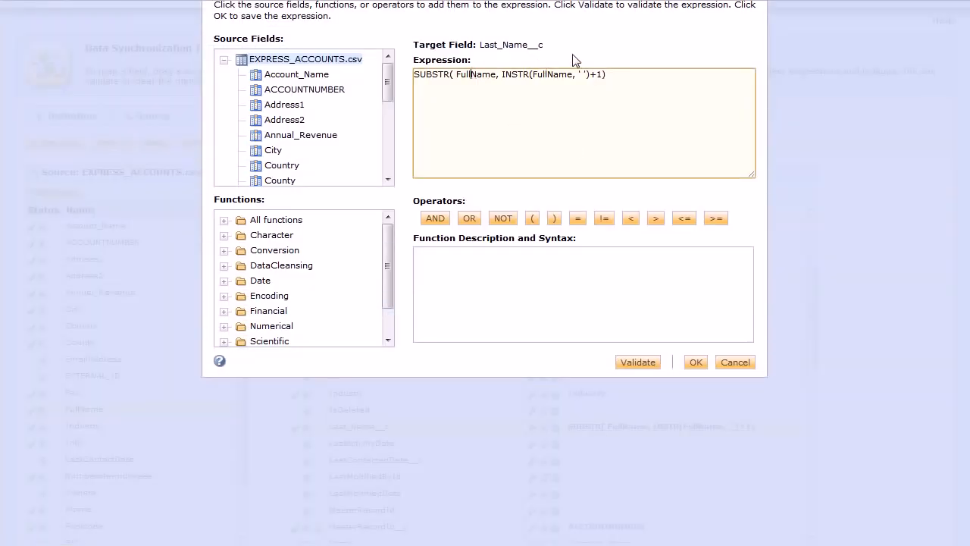
key(shift+Right)
key(shift+Right)
key(shift+Right)
key(shift+Right)
key(shift+Right)
key(shift+Right)
key(shift+Right)
key(shift+Right)
key(shift+Right)
key(shift+Right)
key(shift+Left)
key(shift+Left)
key(shift+Right)
key(Right)
key(shift+Right)
key(shift+Right)
key(shift+Right)
key(shift+Right)
key(shift+Right)
key(shift+Right)
key(shift+Right)
key(shift+Right)
key(shift+Right)
key(shift+Right)
key(shift+Right)
key(shift+Right)
key(shift+Right)
key(shift+Right)
key(shift+Right)
key(shift+Right)
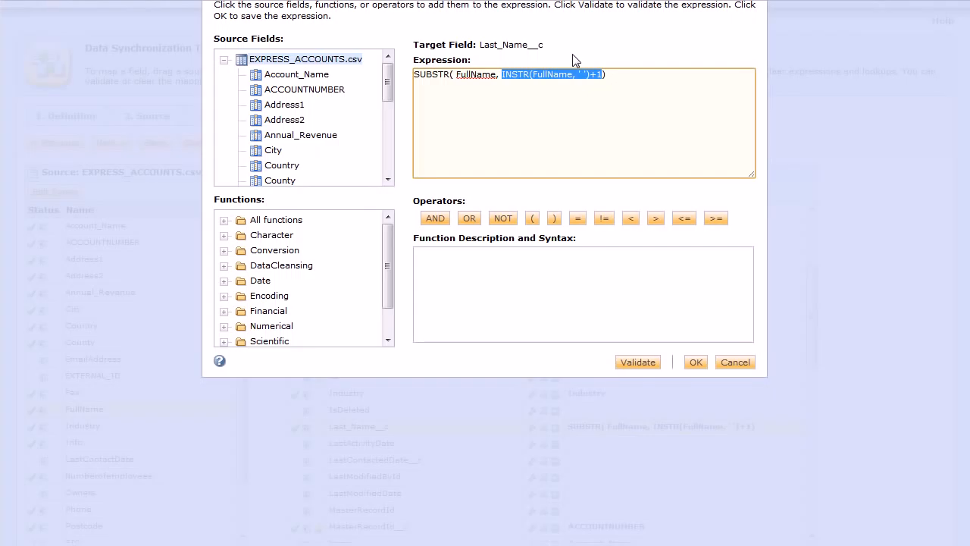
click(642, 115)
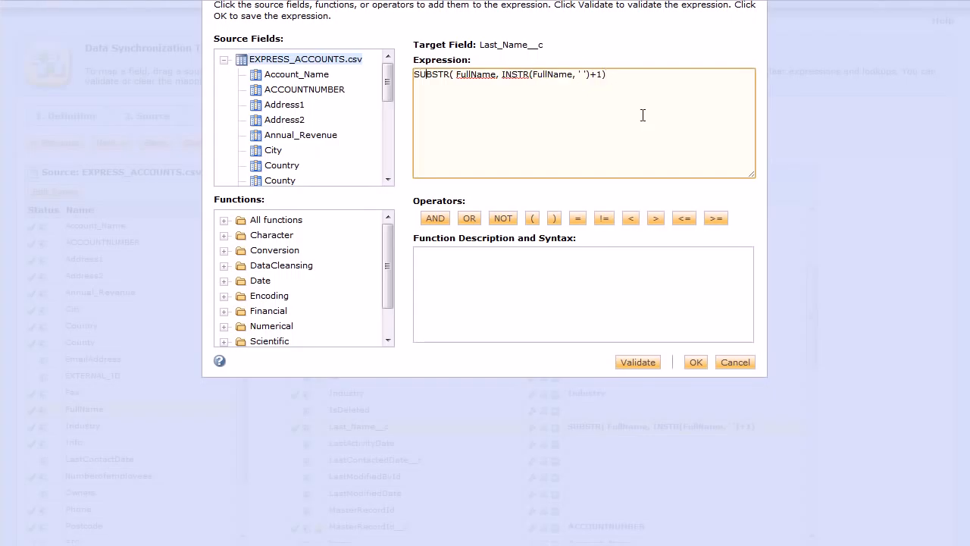
key(Right)
key(Right)
key(Right)
key(shift+Right)
key(shift+Right)
key(shift+Right)
key(shift+Right)
key(shift+Right)
key(shift+Right)
key(shift+Right)
key(shift+Right)
key(Right)
key(Right)
key(Right)
key(shift+Right)
key(shift+Right)
key(shift+Right)
key(shift+Right)
key(shift+Right)
key(shift+Right)
key(shift+Right)
key(shift+Right)
key(shift+Right)
key(shift+Right)
key(shift+Right)
key(shift+Right)
key(shift+Right)
key(shift+Right)
key(shift+Right)
key(shift+Right)
key(shift+Right)
key(shift+Right)
key(shift+Right)
key(shift+Right)
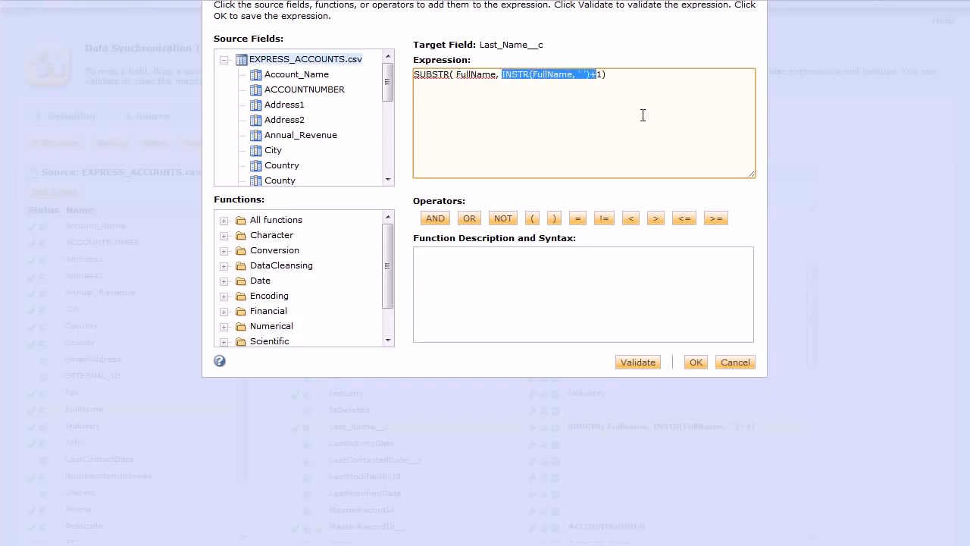
key(shift+Left)
click(642, 115)
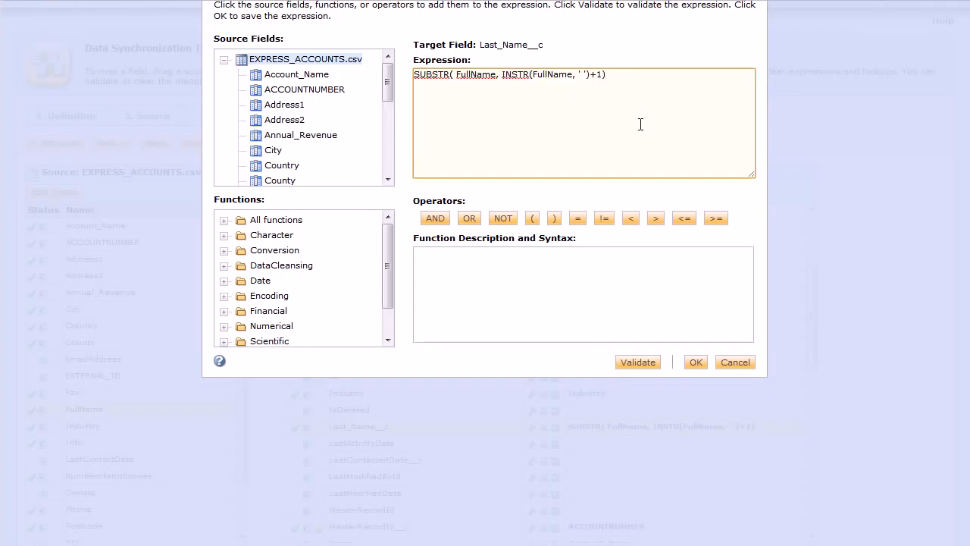
click(701, 366)
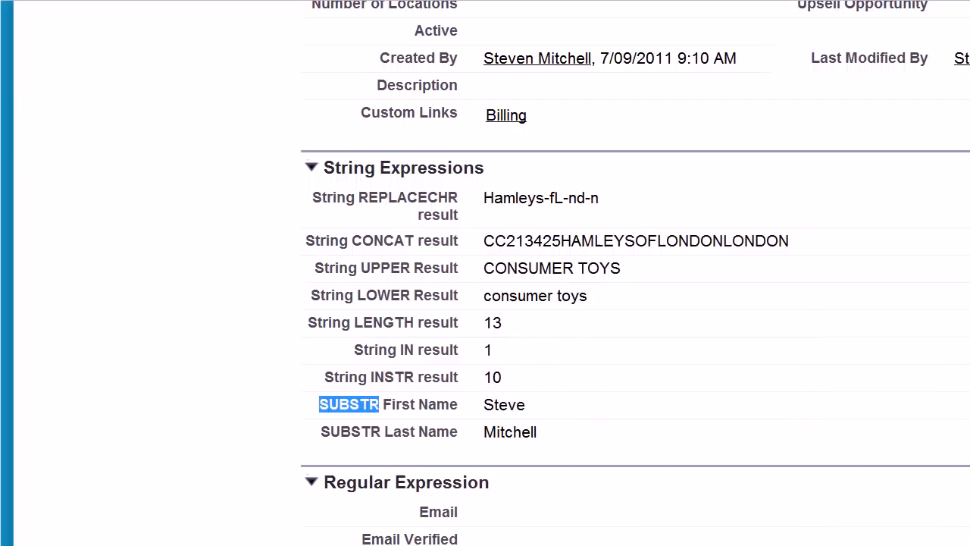
Highlight the SUBSTR First Name and SUBSTR Last Name result values on the account record
click(435, 409)
drag(534, 406, 343, 398)
click(579, 440)
drag(598, 439, 317, 440)
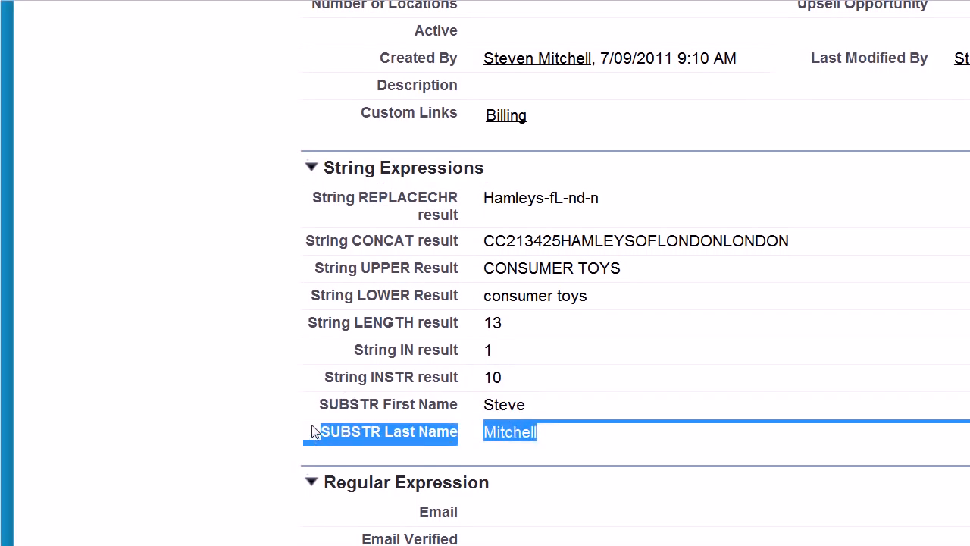